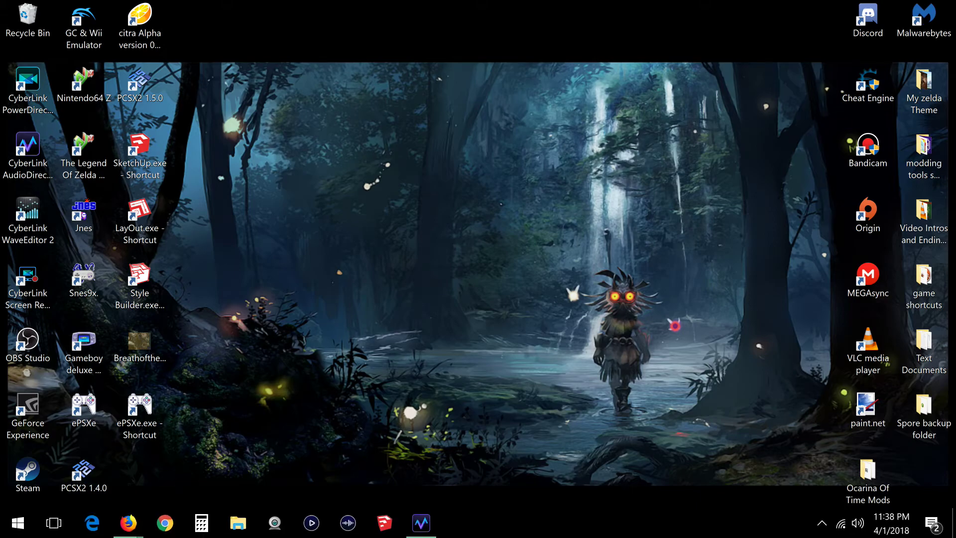
{"action": "mouse_move", "coordinate": [134, 532]}
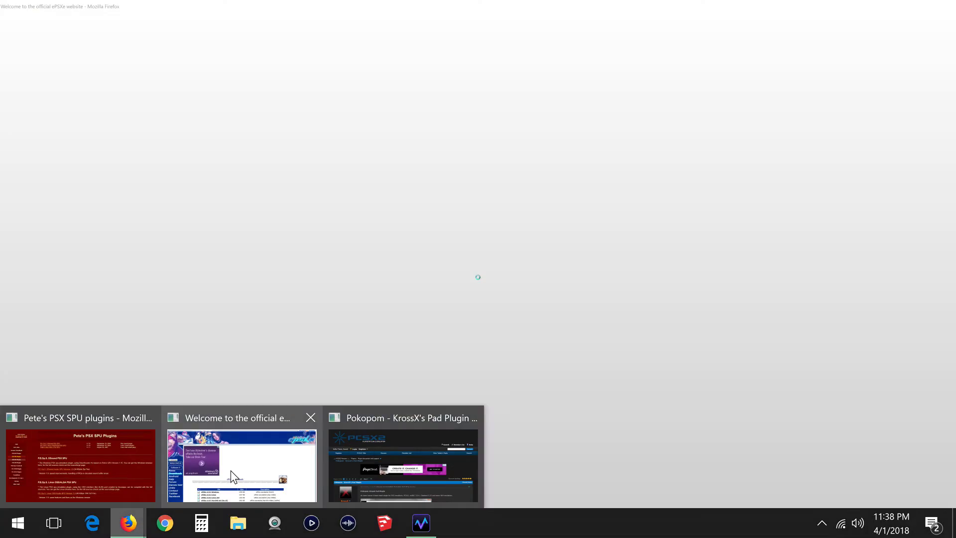
{"action": "left_click", "coordinate": [231, 470]}
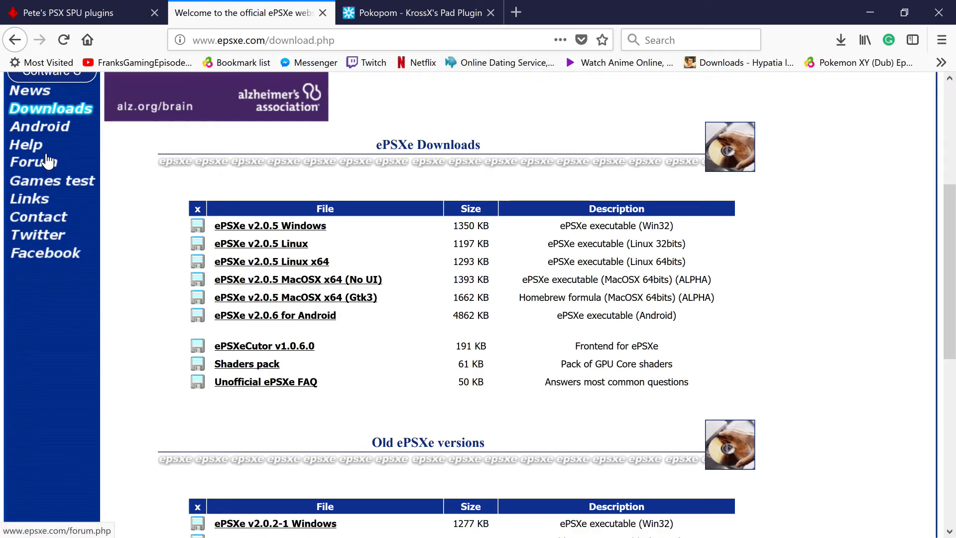
{"action": "left_click_drag", "start_coordinate": [359, 40], "coordinate": [269, 44]}
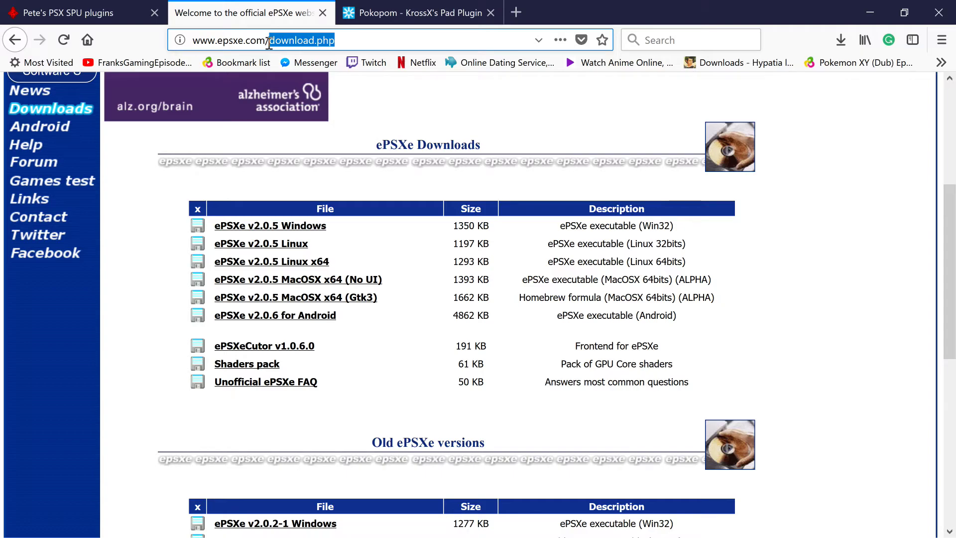
{"action": "key", "text": "BackSpace"}
{"action": "key", "text": "Return"}
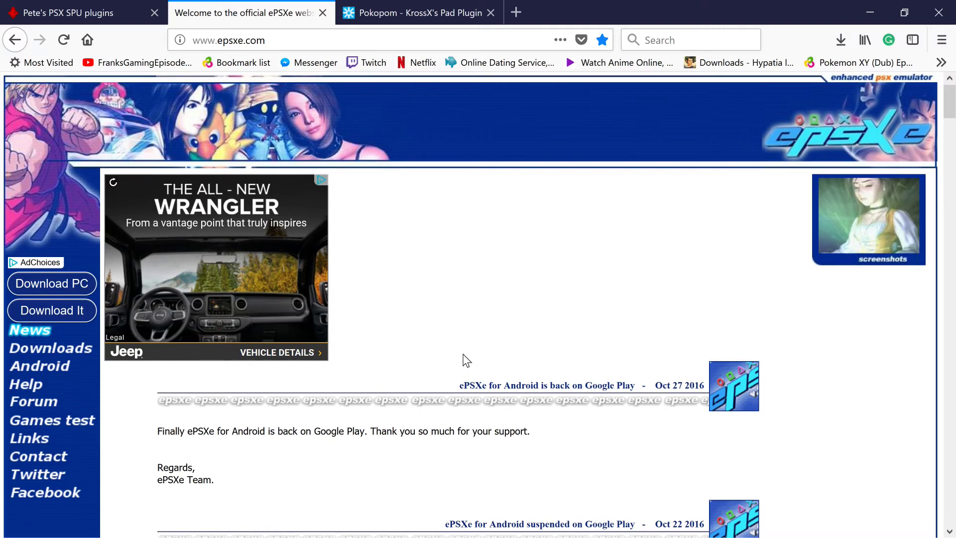
{"action": "scroll", "coordinate": [465, 359], "scroll_direction": "down", "scroll_amount": 3}
{"action": "scroll", "coordinate": [490, 255], "scroll_direction": "up", "scroll_amount": 3}
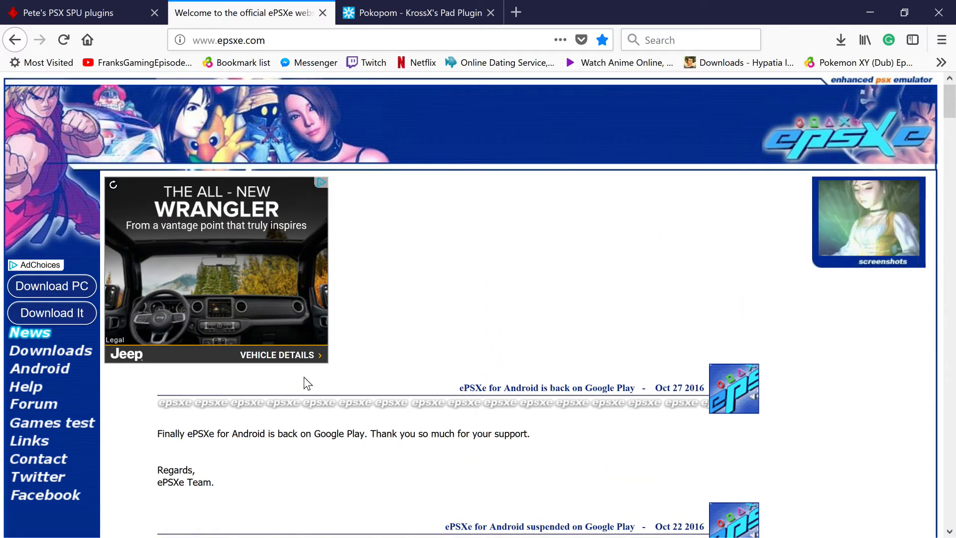
- Download ePSXe v2.0.5 Windows from the site's Downloads page, saving the ePSXe205.zip file
{"action": "left_click", "coordinate": [39, 355]}
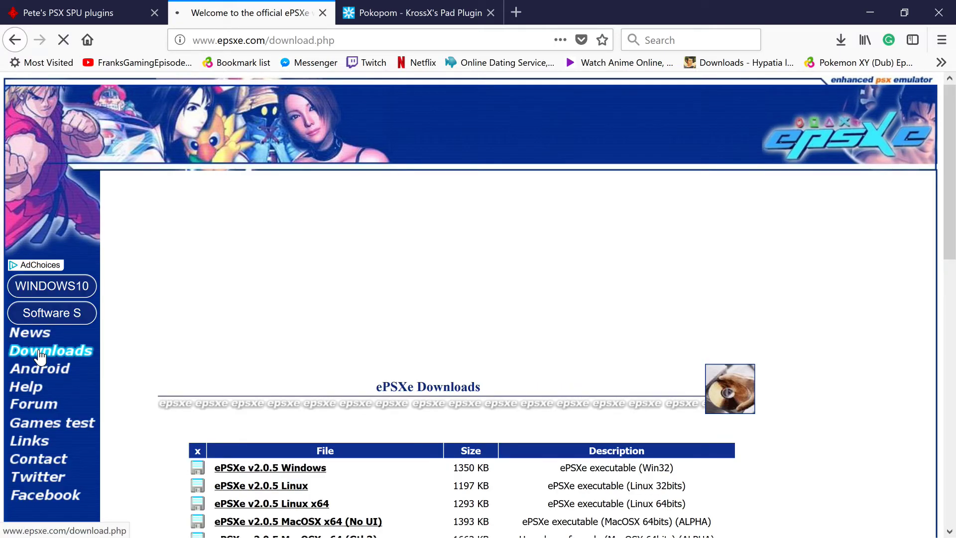
{"action": "scroll", "coordinate": [348, 288], "scroll_direction": "down", "scroll_amount": 3}
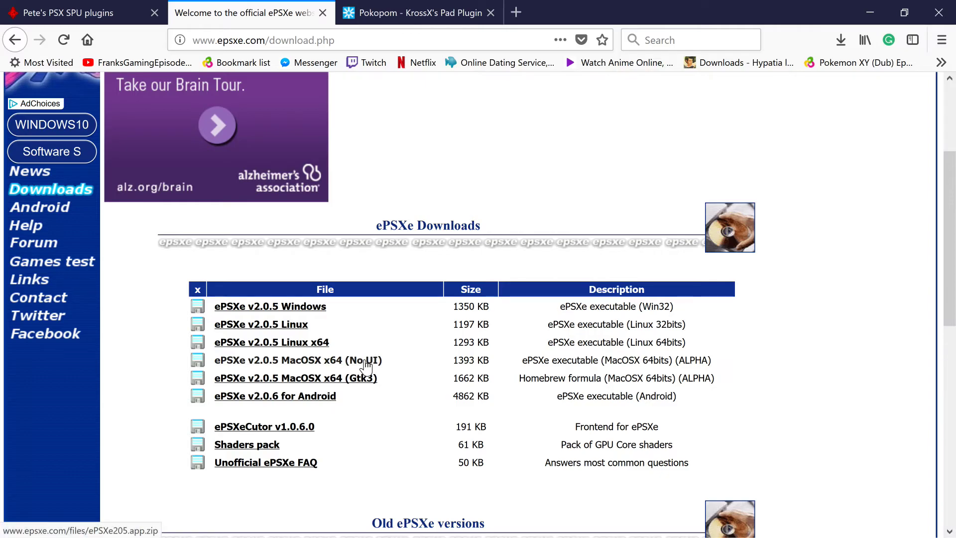
{"action": "left_click", "coordinate": [268, 307]}
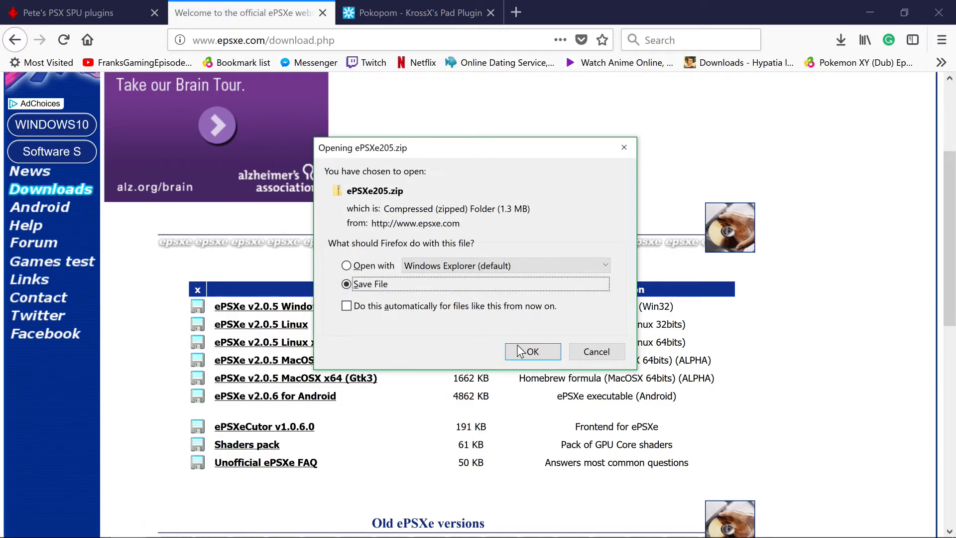
{"action": "left_click", "coordinate": [520, 356]}
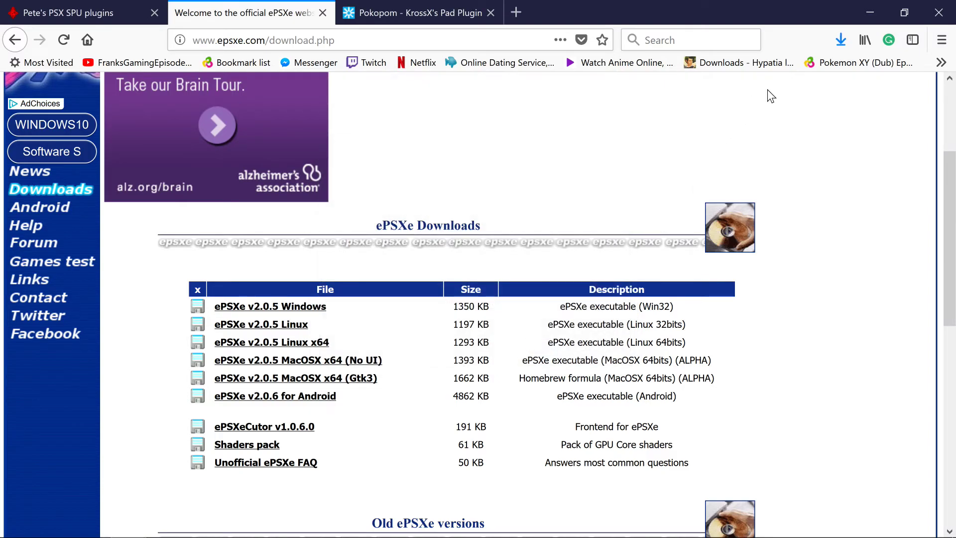
- Show the newly downloaded ePSXe205.zip in its containing folder and minimize the browser
{"action": "left_click", "coordinate": [838, 34]}
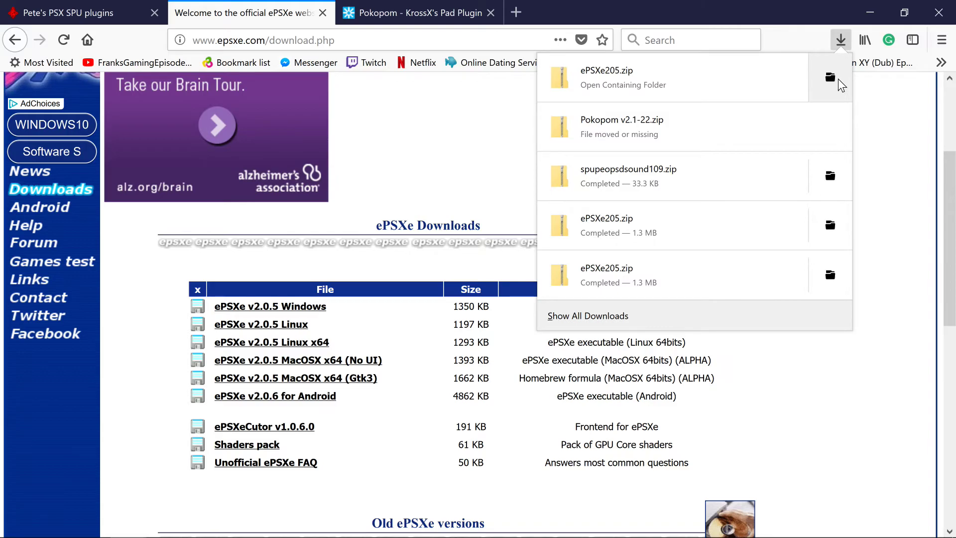
{"action": "left_click", "coordinate": [839, 80]}
{"action": "left_click", "coordinate": [868, 10]}
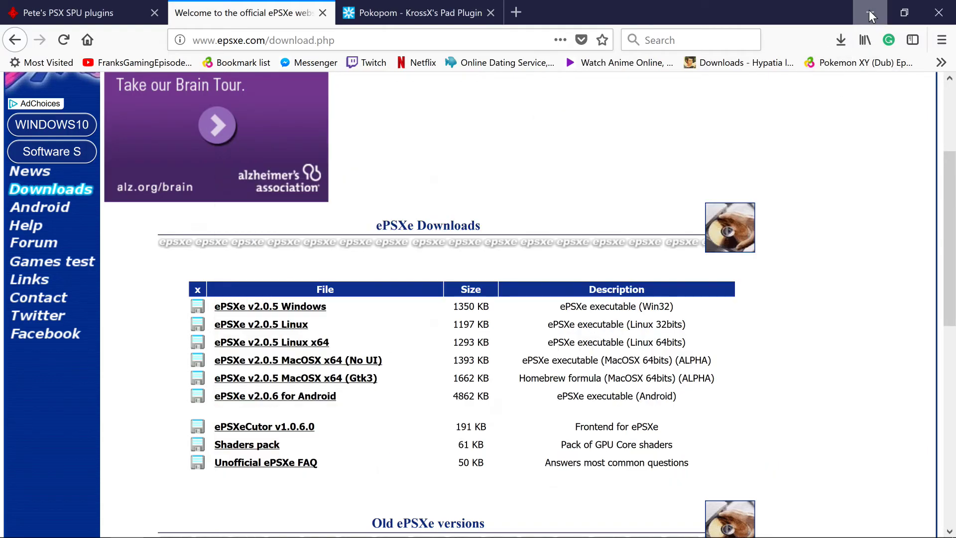
{"action": "left_click", "coordinate": [868, 10]}
{"action": "left_click_drag", "start_coordinate": [602, 152], "coordinate": [634, 131]}
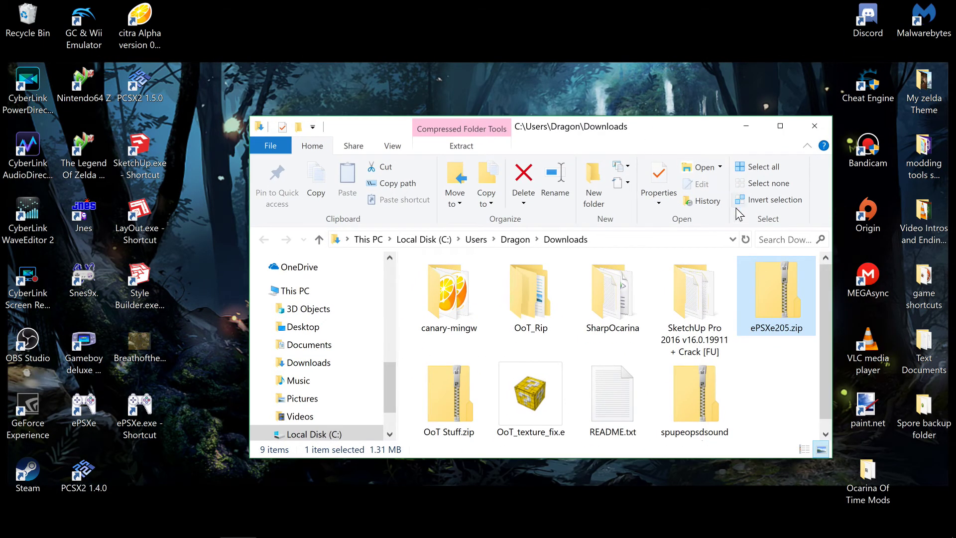
- Open ePSXe205.zip in a new window, look through its contents and move the window aside
{"action": "right_click", "coordinate": [772, 301]}
{"action": "left_click", "coordinate": [792, 217]}
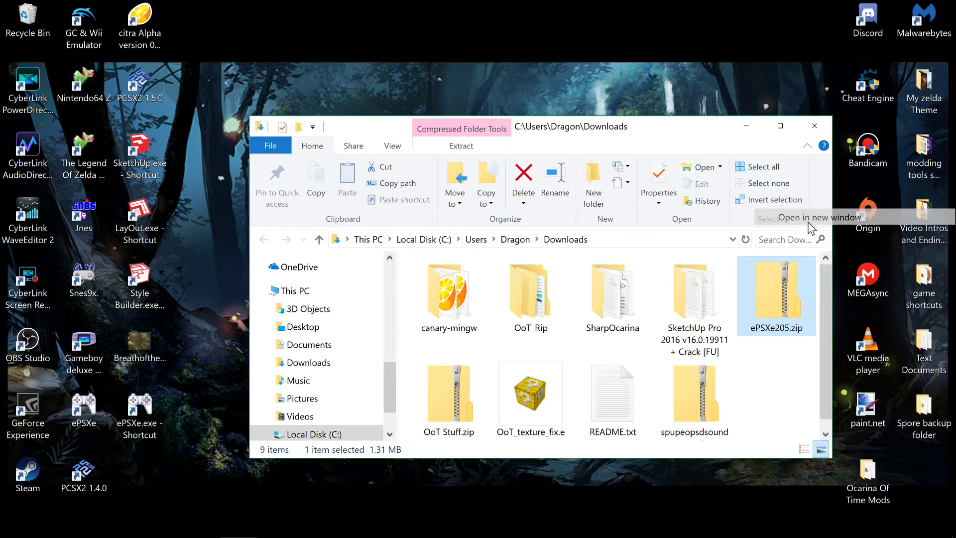
{"action": "left_click_drag", "start_coordinate": [632, 135], "coordinate": [790, 139]}
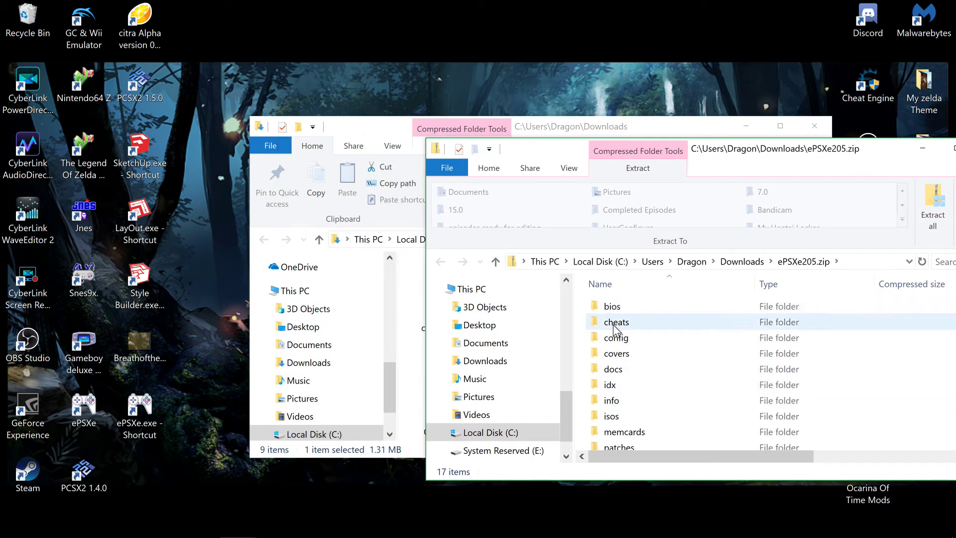
{"action": "scroll", "coordinate": [623, 348], "scroll_direction": "down", "scroll_amount": 3}
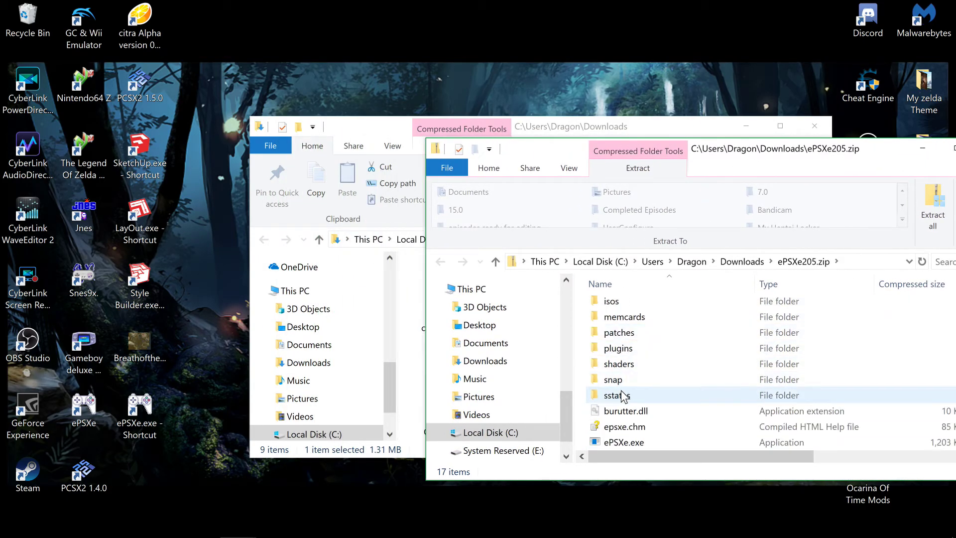
{"action": "scroll", "coordinate": [615, 324], "scroll_direction": "up", "scroll_amount": 3}
{"action": "left_click_drag", "start_coordinate": [723, 156], "coordinate": [785, 155]}
- Create a desktop folder named p1, minimize the Downloads window and move the folder to a clear spot
{"action": "left_click_drag", "start_coordinate": [577, 131], "coordinate": [369, 144]}
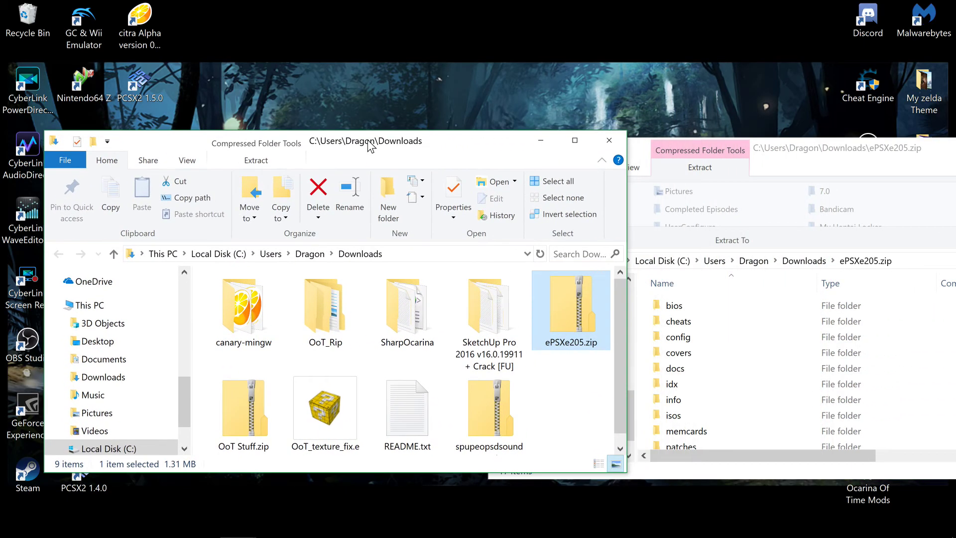
{"action": "right_click", "coordinate": [585, 54]}
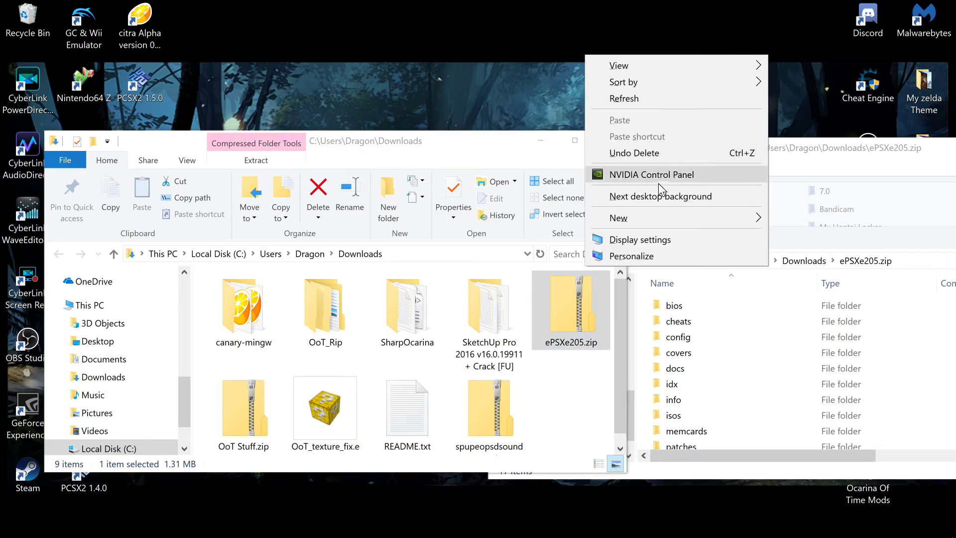
{"action": "mouse_move", "coordinate": [646, 220]}
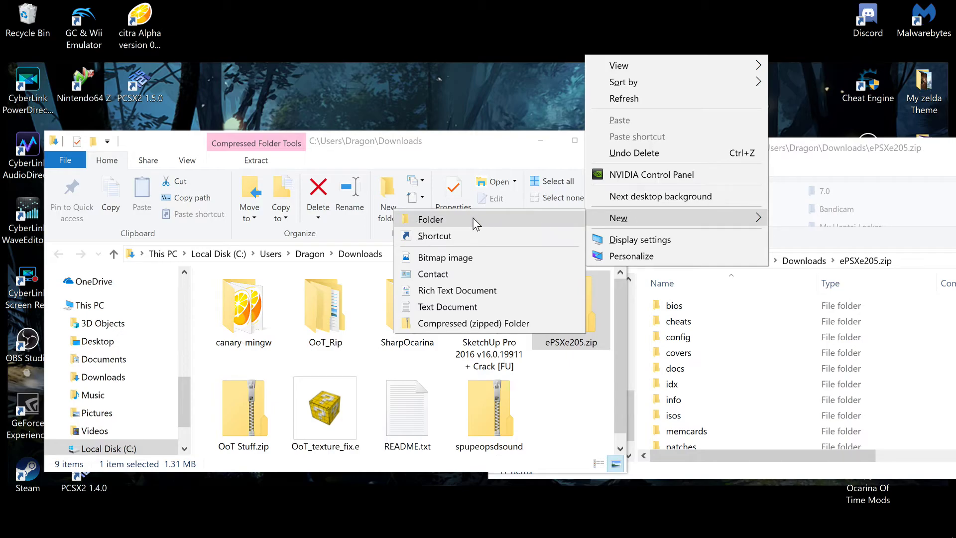
{"action": "left_click", "coordinate": [471, 219]}
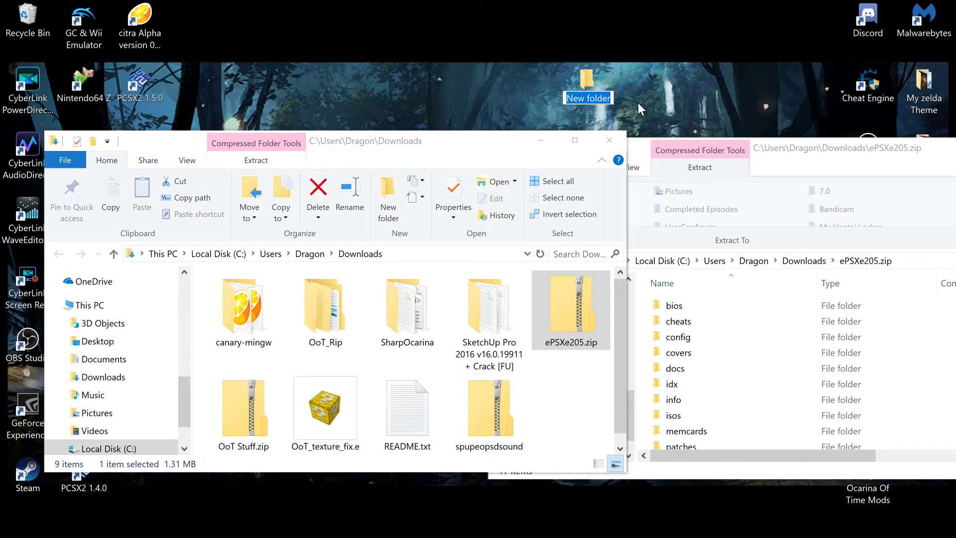
{"action": "type", "text": "p1"}
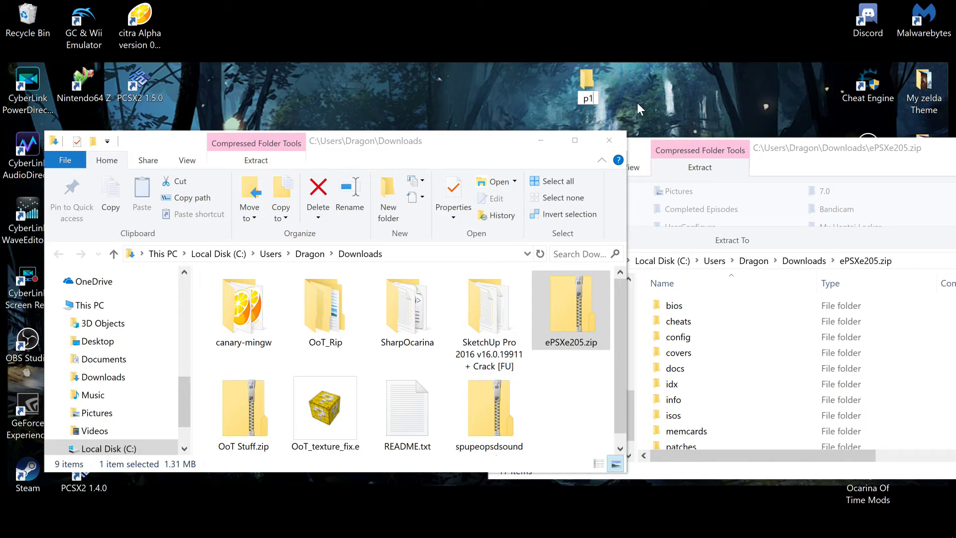
{"action": "left_click", "coordinate": [542, 136]}
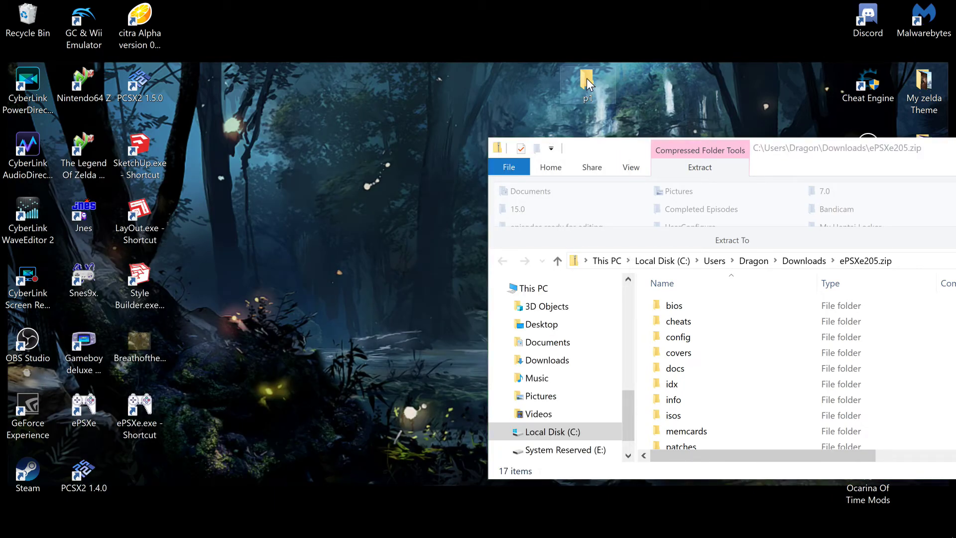
{"action": "left_click_drag", "start_coordinate": [372, 85], "coordinate": [369, 87]}
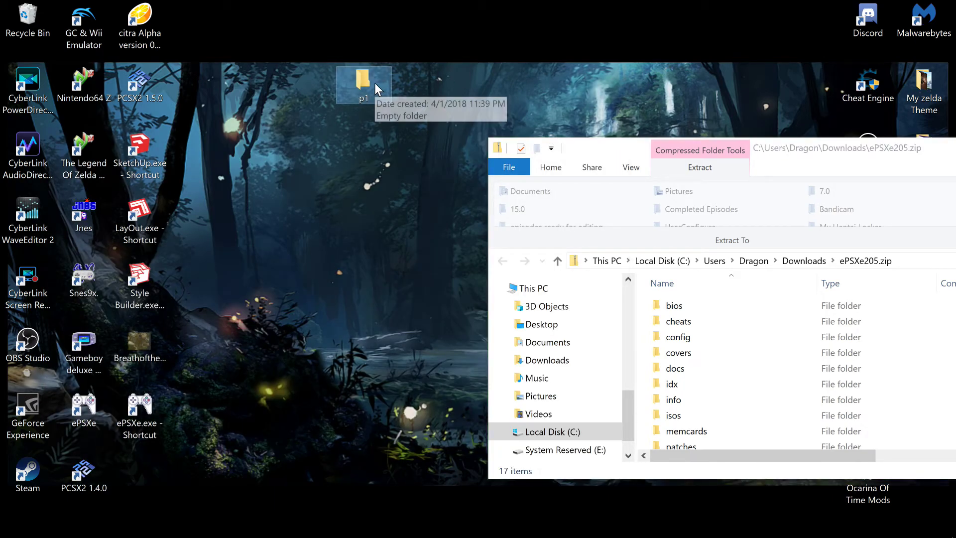
- Open the p1 folder beside the archive, copy all contents of ePSXe205.zip into it, and minimize the archive window
{"action": "double_click", "coordinate": [375, 84]}
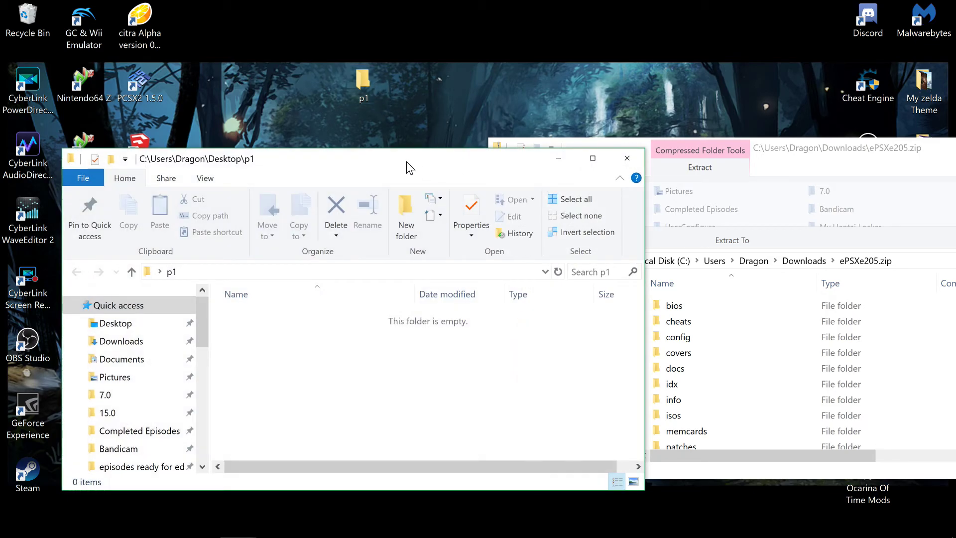
{"action": "left_click_drag", "start_coordinate": [407, 161], "coordinate": [364, 156]}
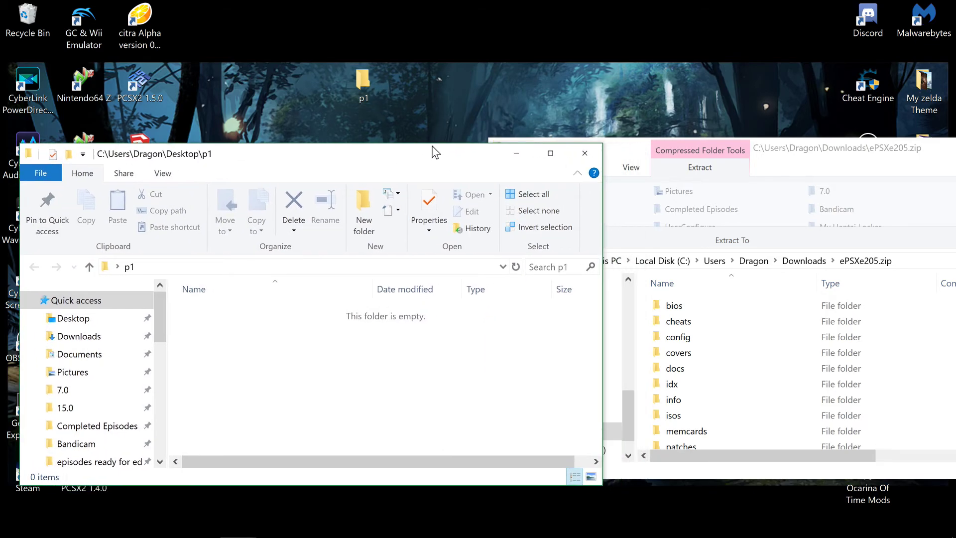
{"action": "left_click", "coordinate": [808, 155]}
{"action": "left_click_drag", "start_coordinate": [808, 156], "coordinate": [817, 169]}
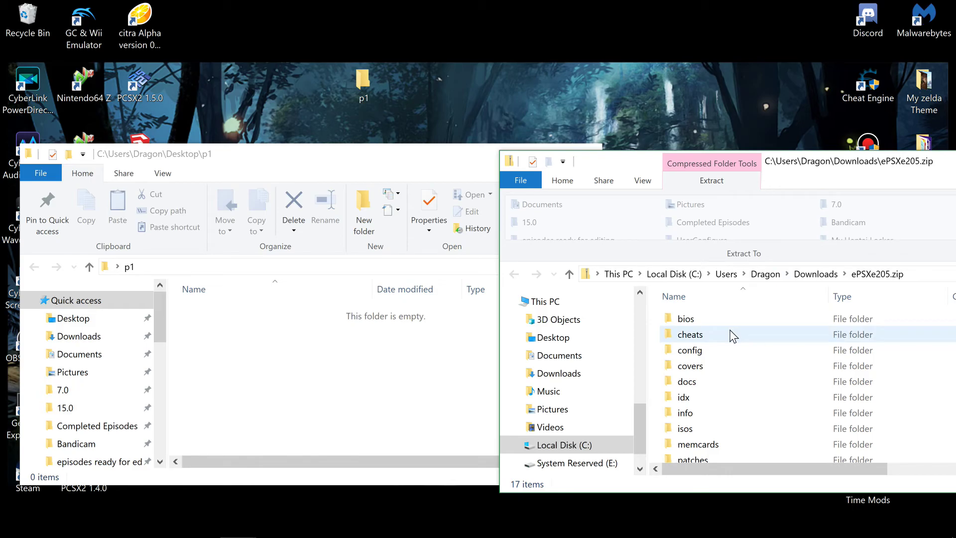
{"action": "left_click_drag", "start_coordinate": [654, 317], "coordinate": [726, 522]}
{"action": "left_click_drag", "start_coordinate": [719, 391], "coordinate": [295, 392]}
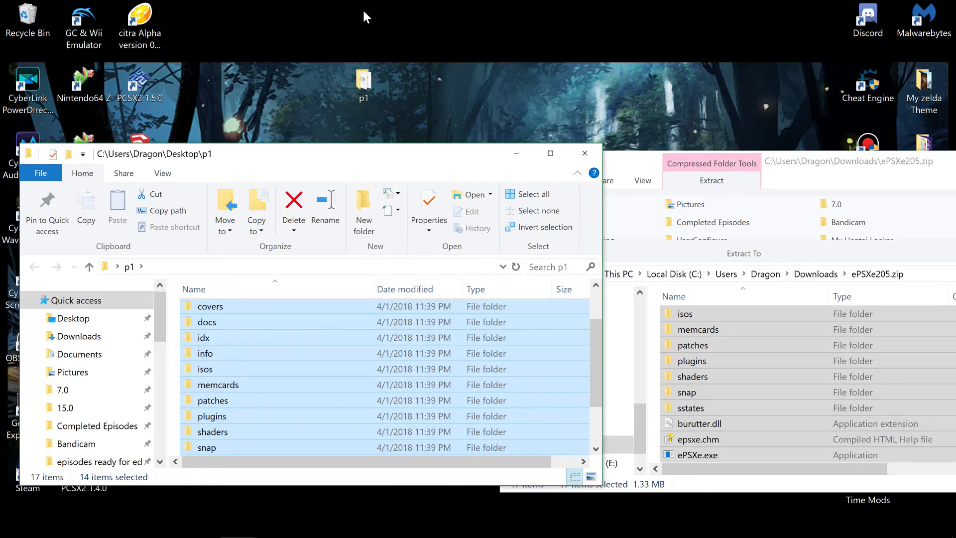
{"action": "left_click_drag", "start_coordinate": [833, 161], "coordinate": [655, 157]}
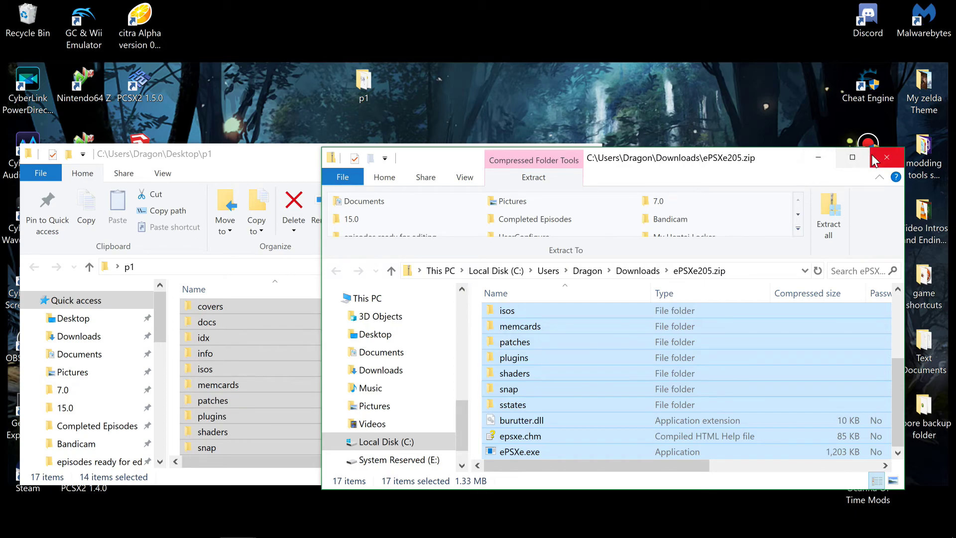
{"action": "left_click", "coordinate": [819, 158]}
- Look through the extracted folders in p1 and open the plugins folder
{"action": "left_click_drag", "start_coordinate": [326, 159], "coordinate": [493, 146]}
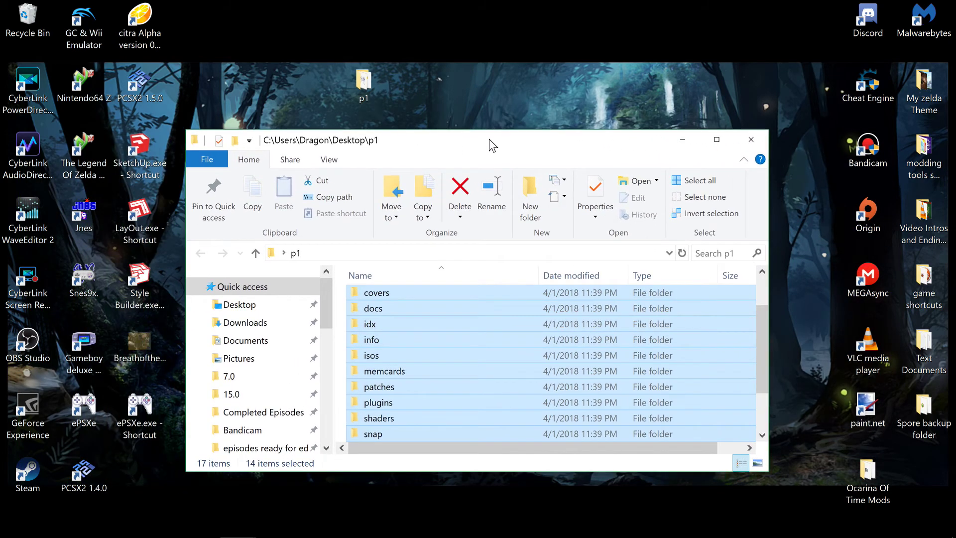
{"action": "left_click", "coordinate": [399, 341]}
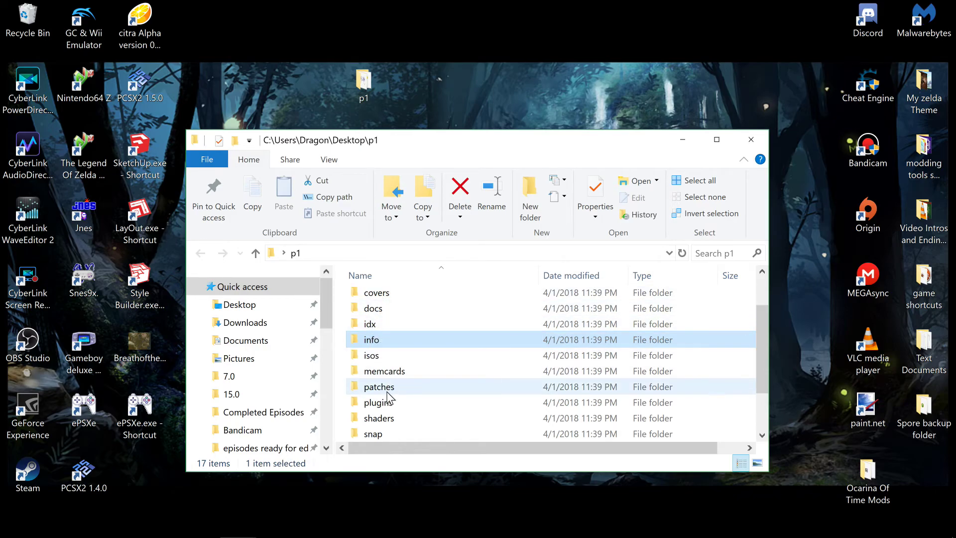
{"action": "left_click", "coordinate": [402, 298]}
{"action": "right_click", "coordinate": [403, 298]}
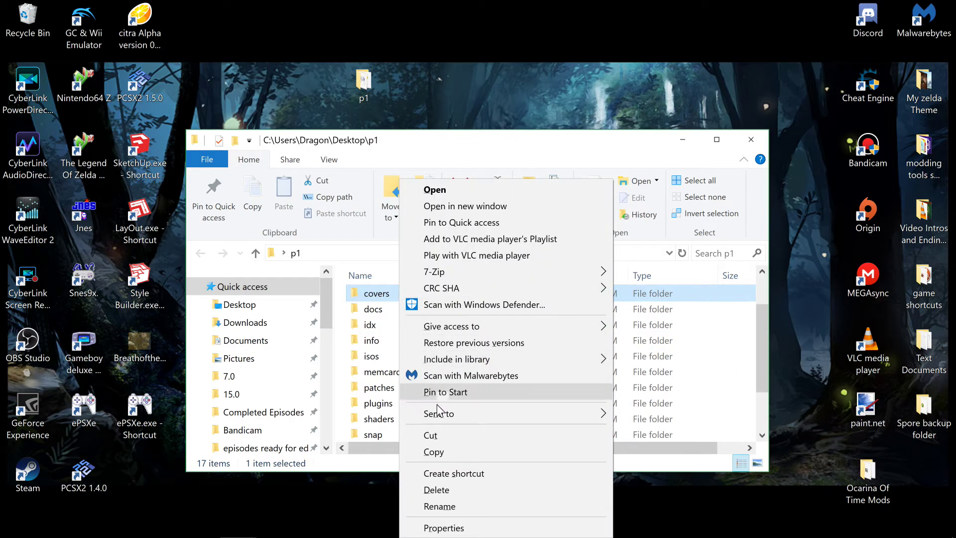
{"action": "left_click", "coordinate": [373, 328]}
{"action": "left_click", "coordinate": [369, 325]}
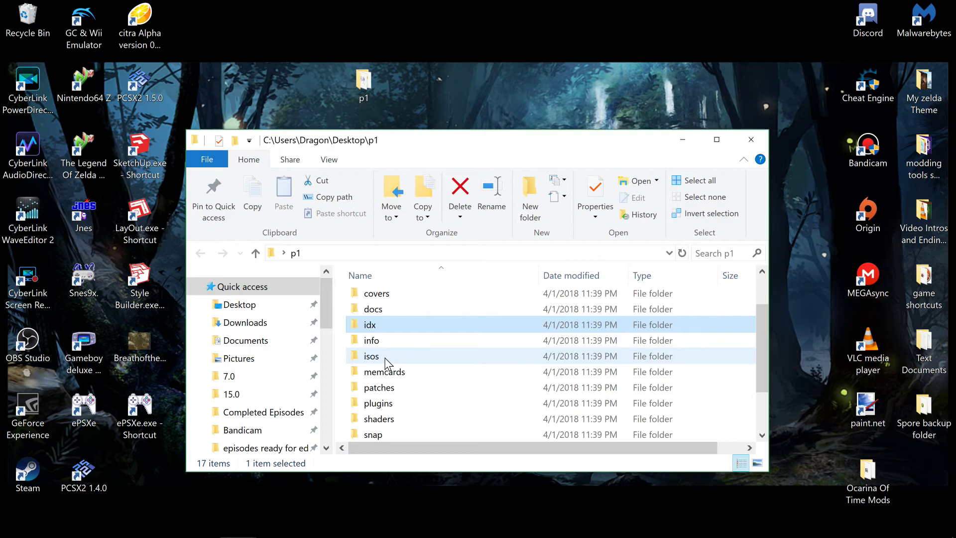
{"action": "scroll", "coordinate": [388, 373], "scroll_direction": "down", "scroll_amount": 1}
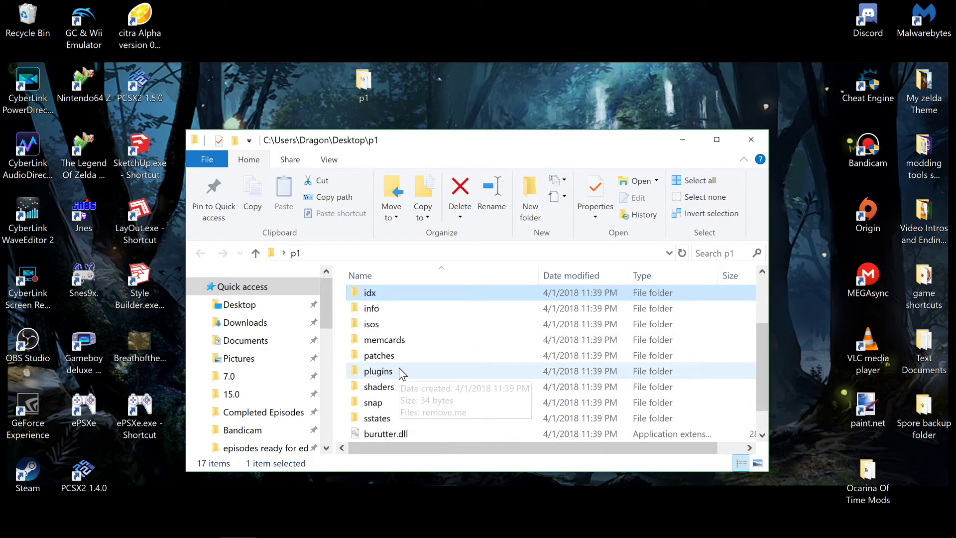
{"action": "scroll", "coordinate": [393, 383], "scroll_direction": "down", "scroll_amount": 1}
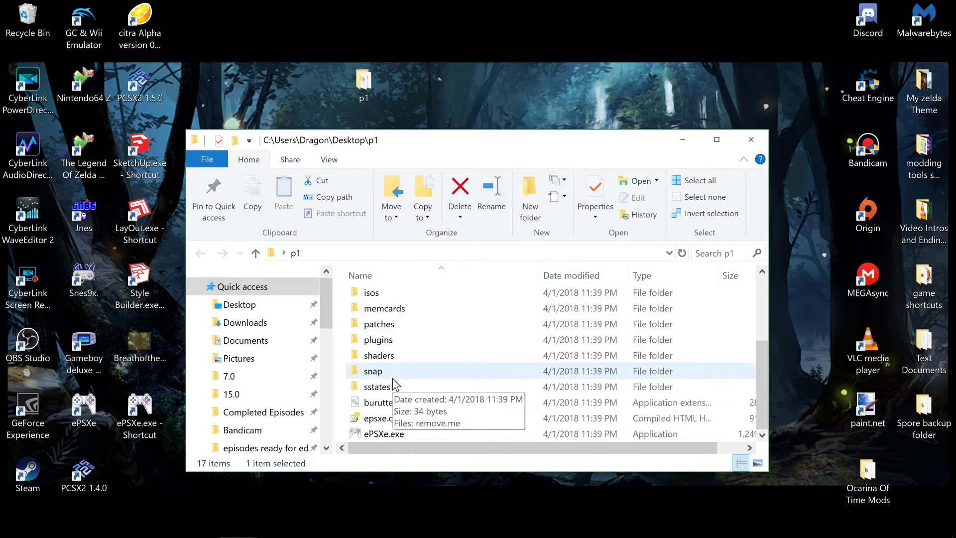
{"action": "double_click", "coordinate": [392, 338]}
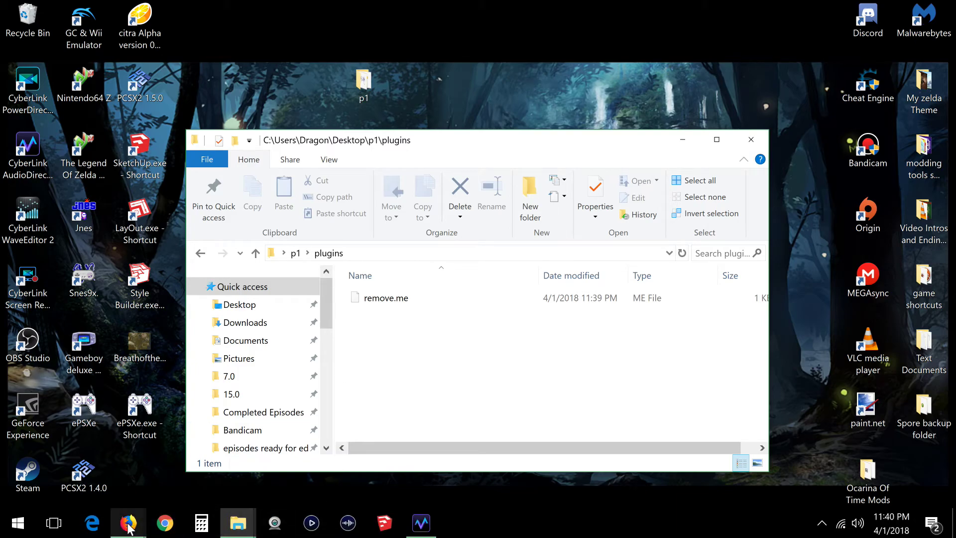
- Switch to Firefox, open the PSX GPU Plugins page and download Pete's OpenGL2 PSX GPU Version 2.9
{"action": "left_click", "coordinate": [128, 527]}
{"action": "left_click", "coordinate": [139, 532]}
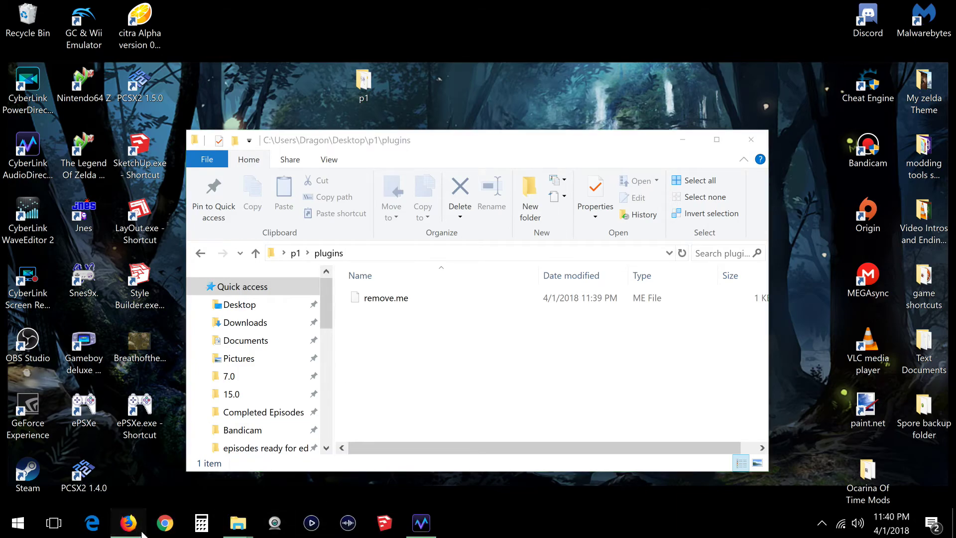
{"action": "left_click", "coordinate": [132, 453]}
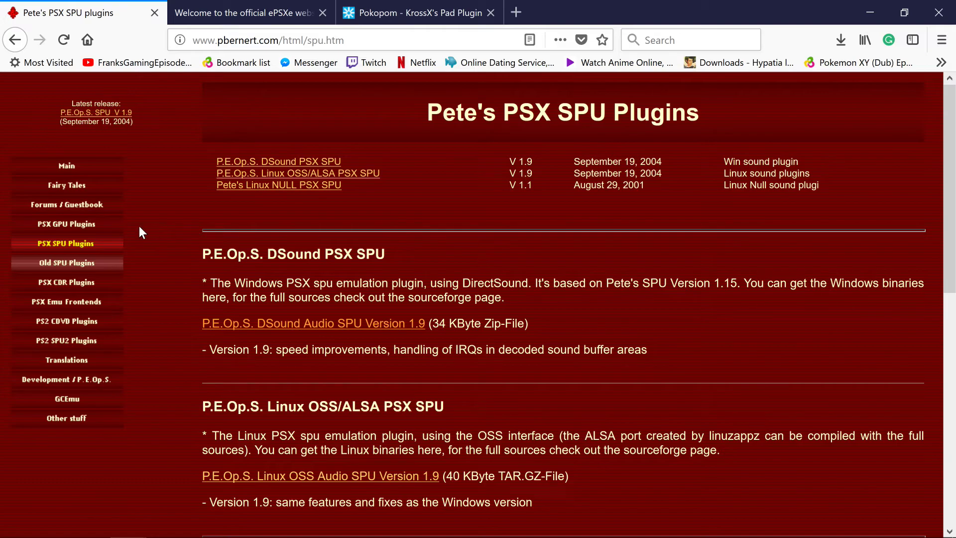
{"action": "left_click", "coordinate": [84, 230]}
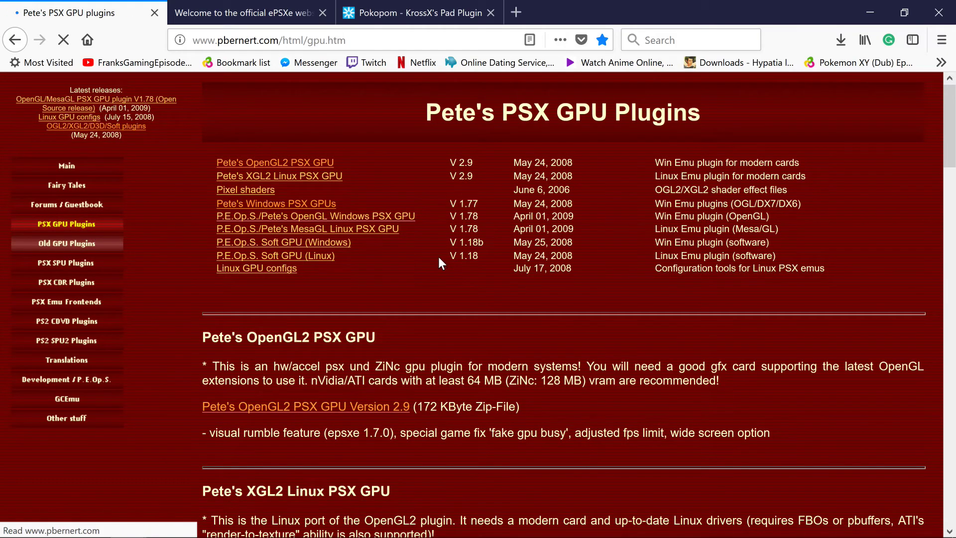
{"action": "scroll", "coordinate": [438, 257], "scroll_direction": "down", "scroll_amount": 3}
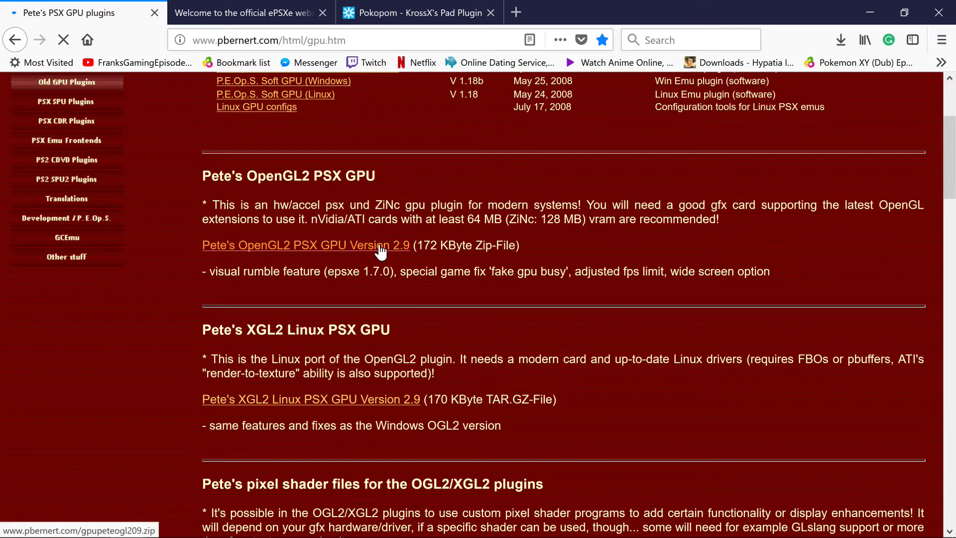
{"action": "left_click", "coordinate": [532, 353]}
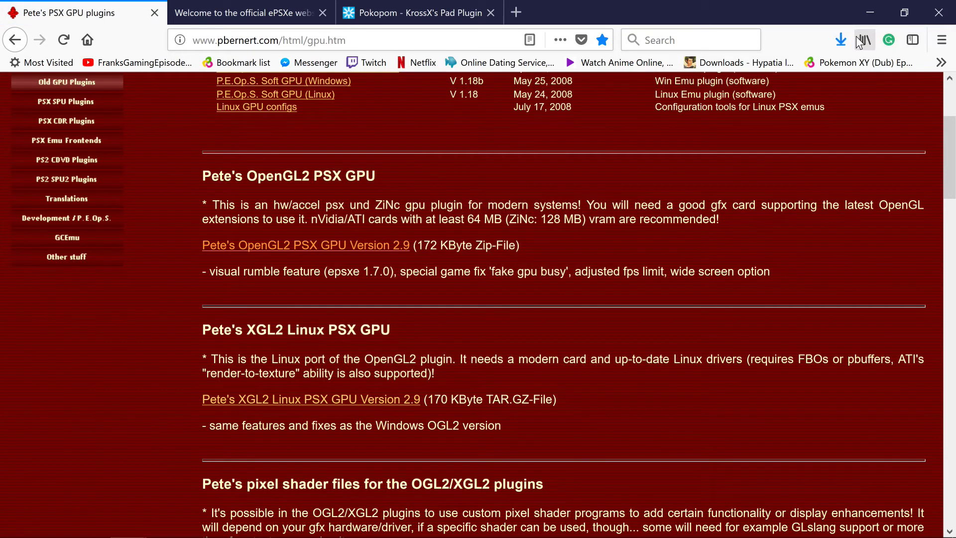
- Show gpupeteogl209.zip in its download folder, minimize the browser and arrange the Downloads and plugins windows side by side
{"action": "left_click", "coordinate": [841, 40]}
{"action": "left_click", "coordinate": [830, 78]}
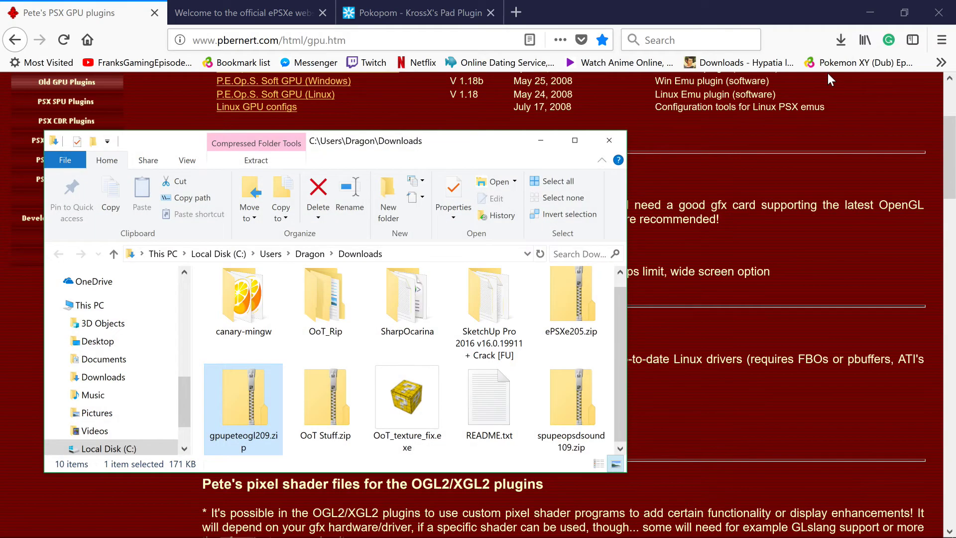
{"action": "left_click", "coordinate": [864, 10]}
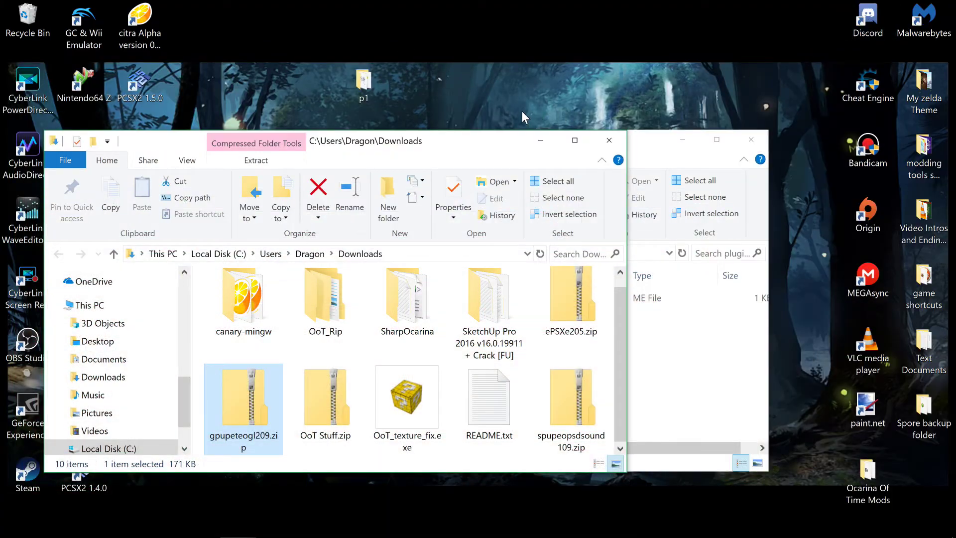
{"action": "left_click_drag", "start_coordinate": [402, 147], "coordinate": [766, 158]}
{"action": "left_click_drag", "start_coordinate": [374, 142], "coordinate": [246, 146]}
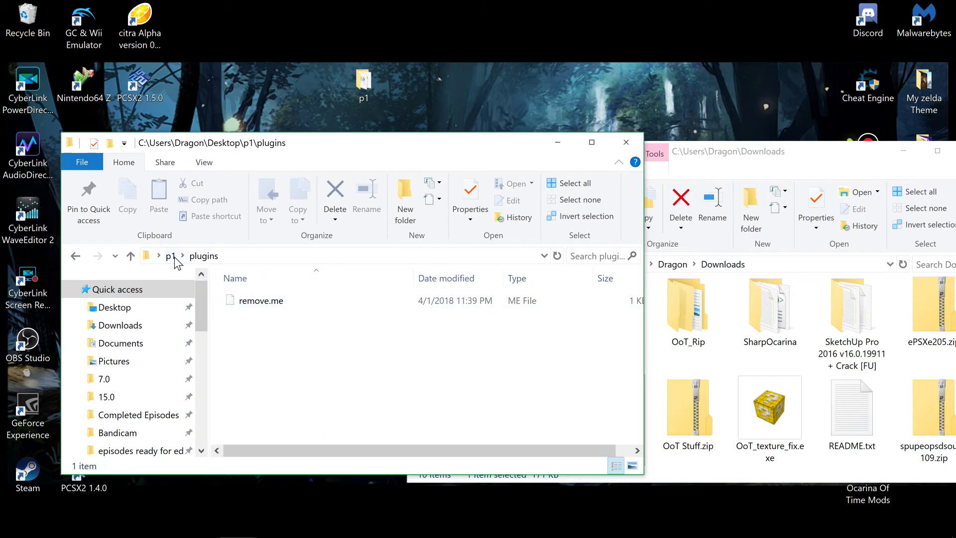
{"action": "left_click_drag", "start_coordinate": [762, 157], "coordinate": [723, 156]}
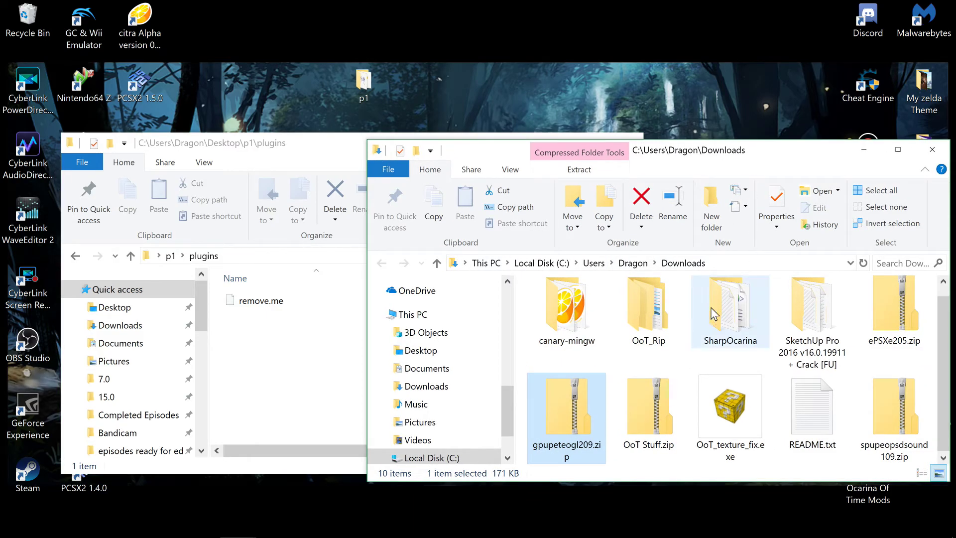
- Copy gpuPeteOpenGL2.dll from gpupeteogl209.zip into the p1 plugins folder, and return the archive window to Downloads
{"action": "double_click", "coordinate": [567, 413]}
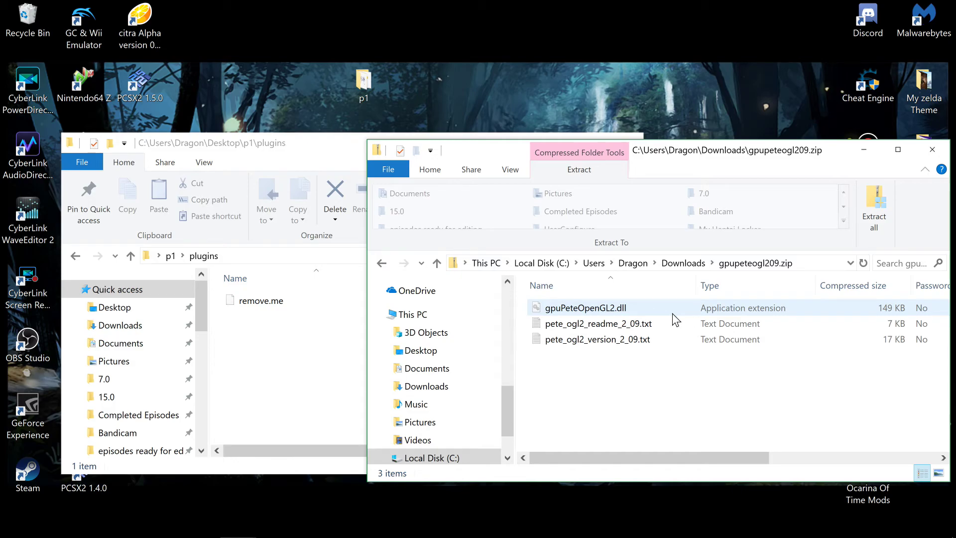
{"action": "left_click", "coordinate": [616, 308]}
{"action": "left_click_drag", "start_coordinate": [616, 309], "coordinate": [260, 358]}
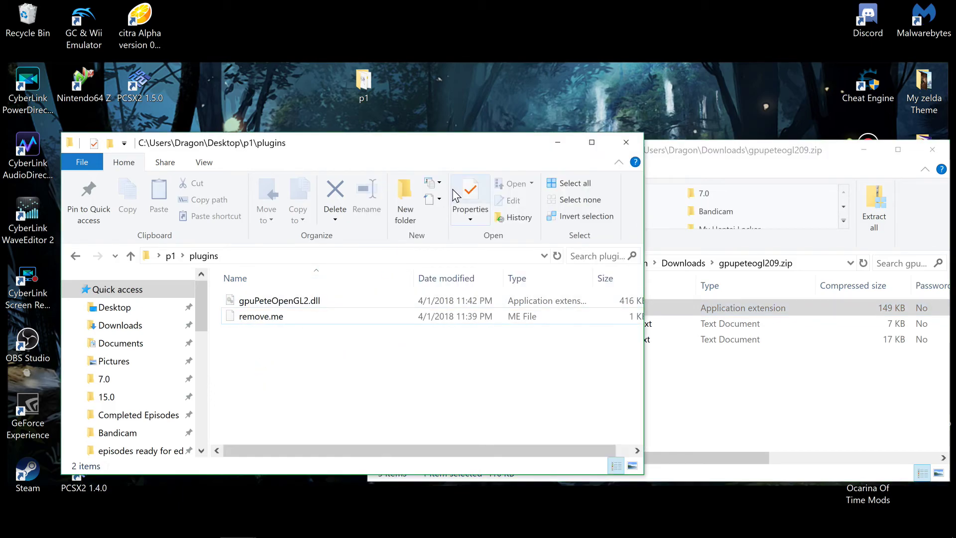
{"action": "left_click_drag", "start_coordinate": [435, 152], "coordinate": [483, 174]}
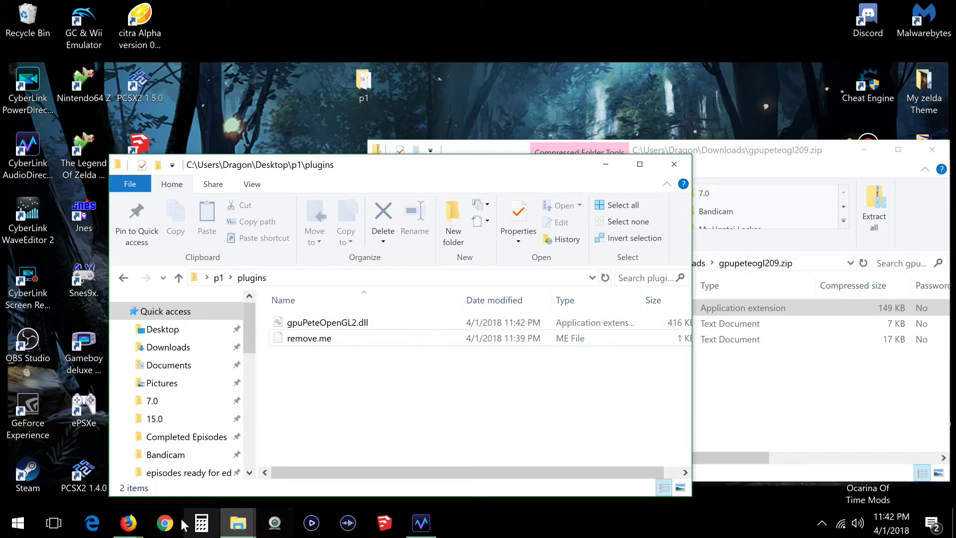
{"action": "left_click", "coordinate": [764, 232]}
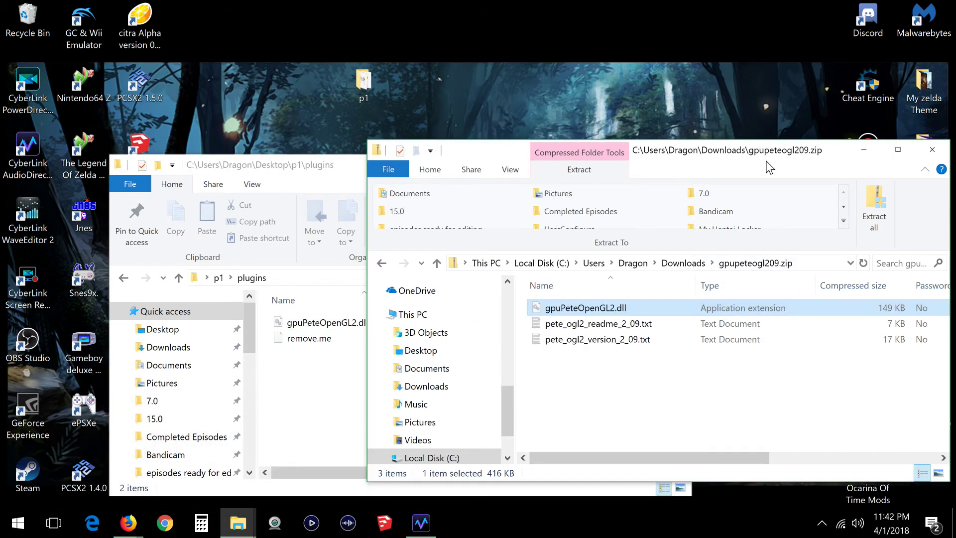
{"action": "left_click", "coordinate": [383, 263]}
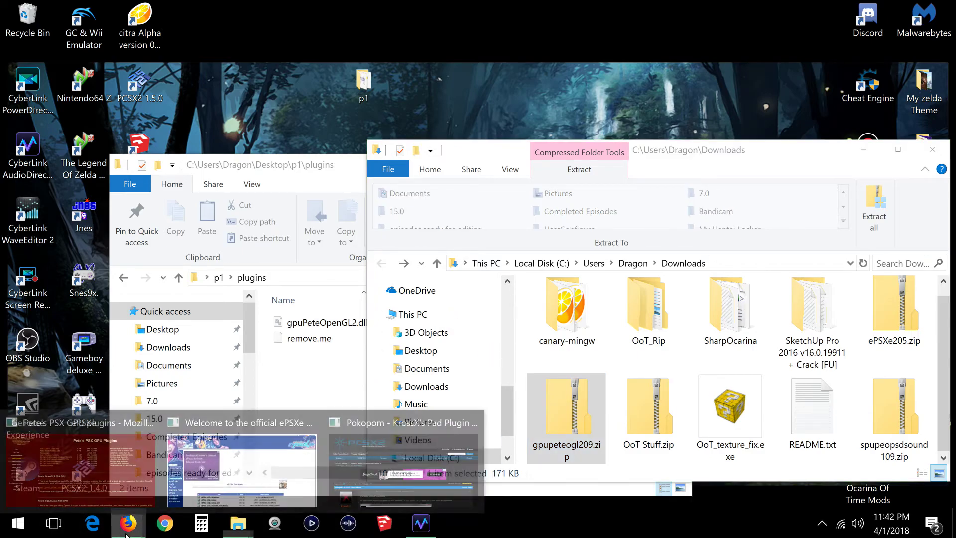
- Return to Pete's plugin site in Firefox, open PSX SPU Plugins and download P.E.Op.S. DSound Audio SPU Version 1.9
{"action": "left_click", "coordinate": [115, 488]}
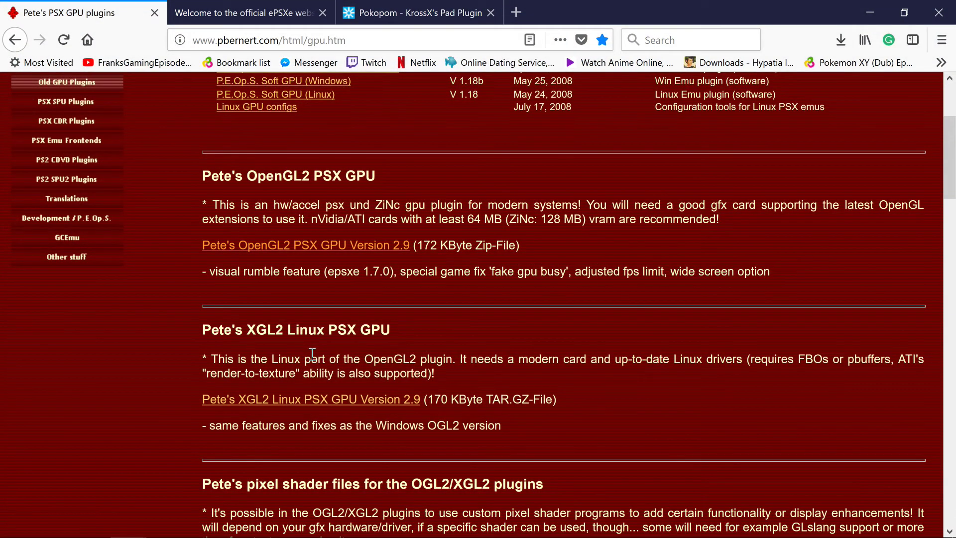
{"action": "scroll", "coordinate": [311, 354], "scroll_direction": "up", "scroll_amount": 3}
{"action": "scroll", "coordinate": [301, 173], "scroll_direction": "down", "scroll_amount": 1}
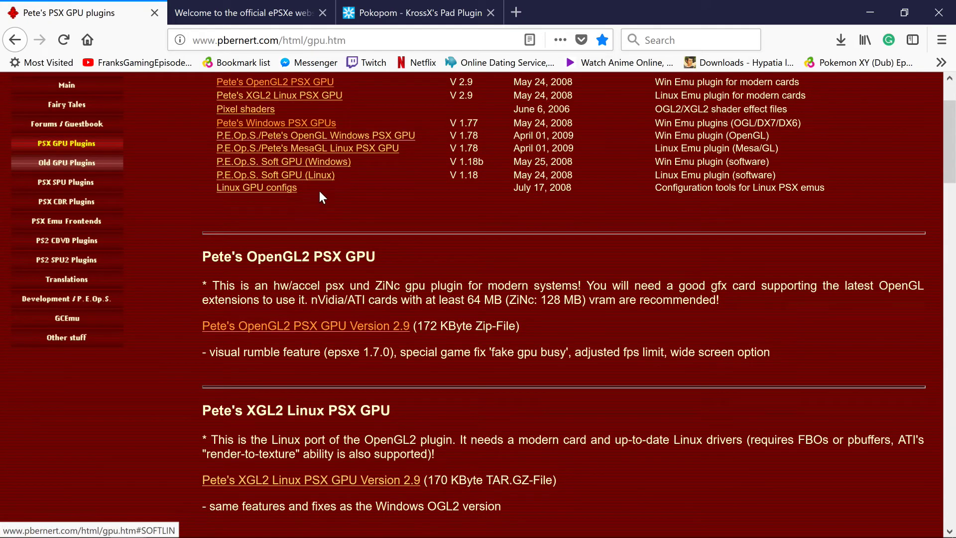
{"action": "scroll", "coordinate": [321, 203], "scroll_direction": "up", "scroll_amount": 2}
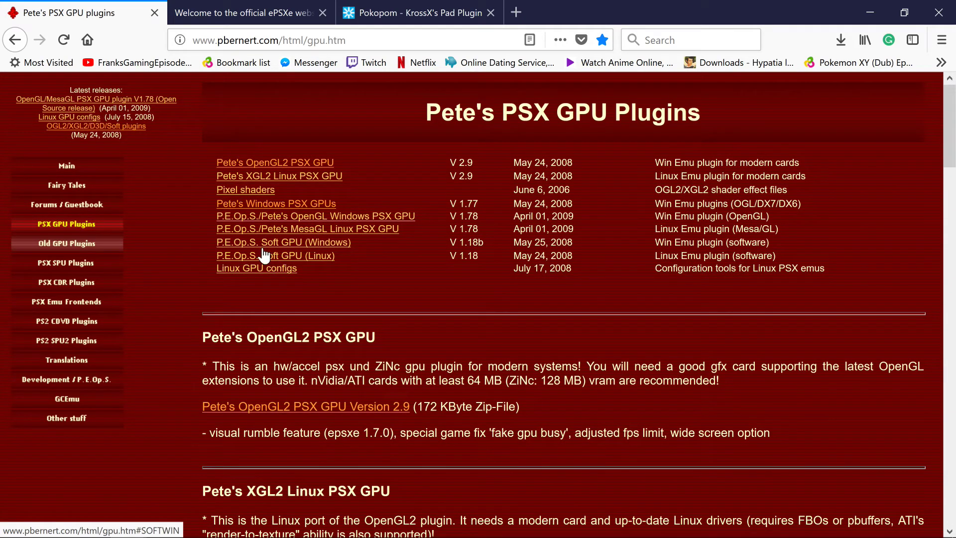
{"action": "left_click", "coordinate": [74, 266]}
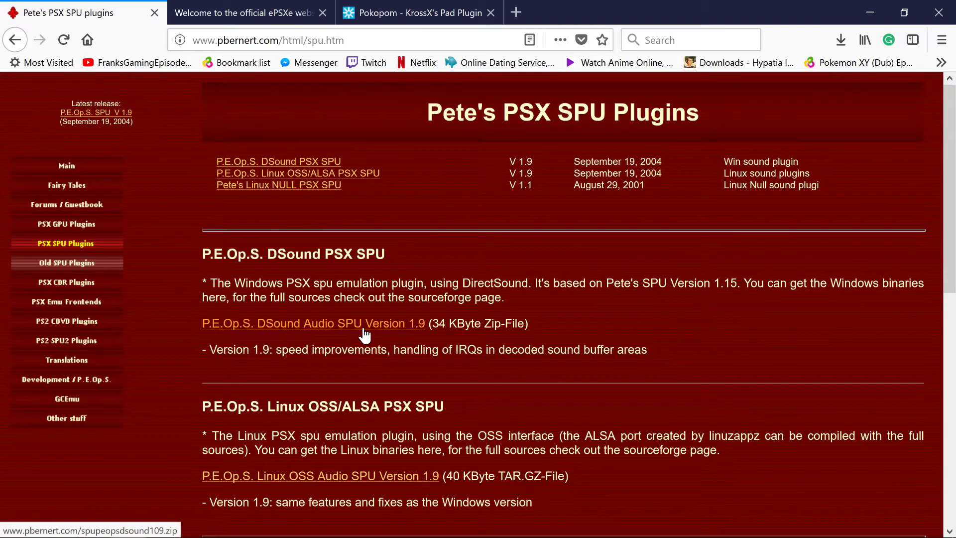
{"action": "left_click", "coordinate": [406, 328]}
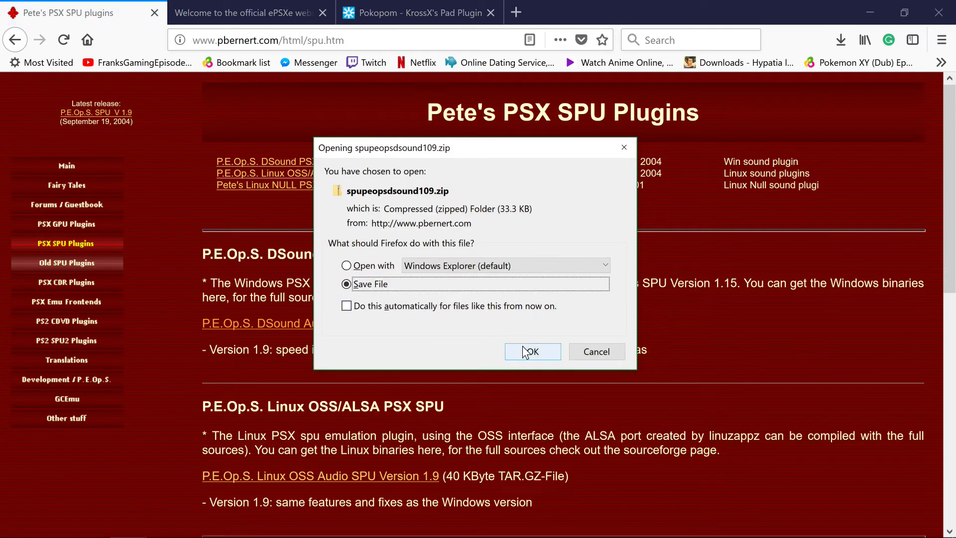
{"action": "left_click", "coordinate": [526, 352]}
- Open the downloaded spupeopsdsound109(1).zip from its folder and copy spuPeopsDSound.dll into the p1 plugins folder
{"action": "left_click", "coordinate": [846, 44]}
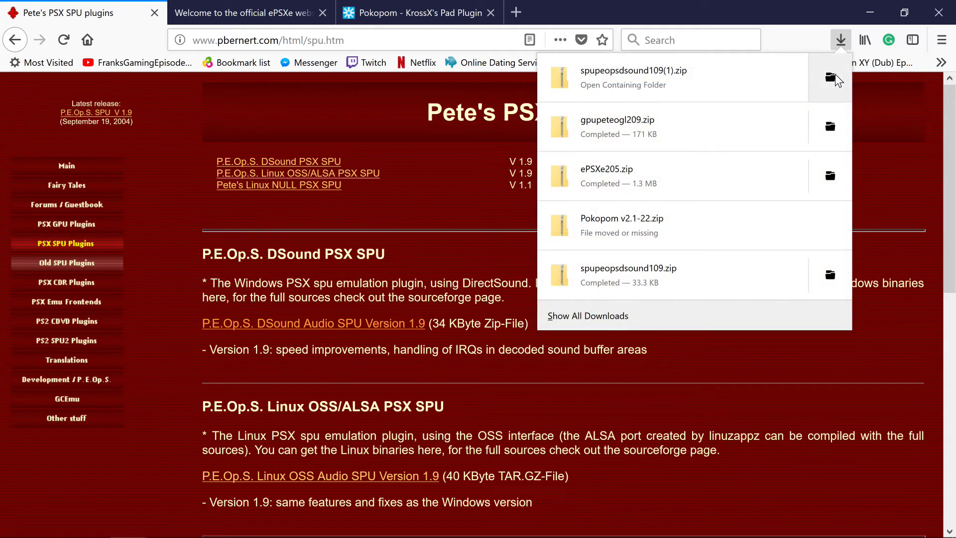
{"action": "left_click", "coordinate": [836, 76]}
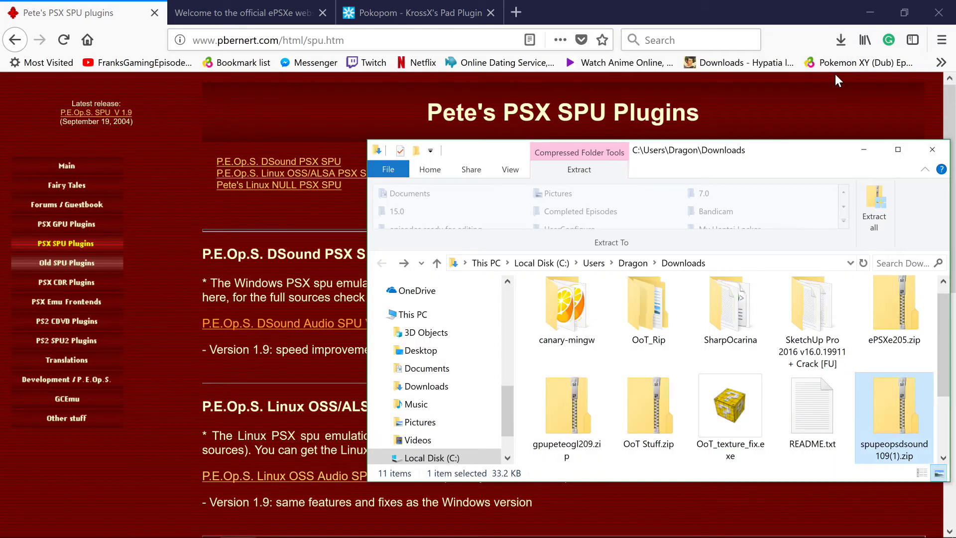
{"action": "left_click", "coordinate": [884, 4]}
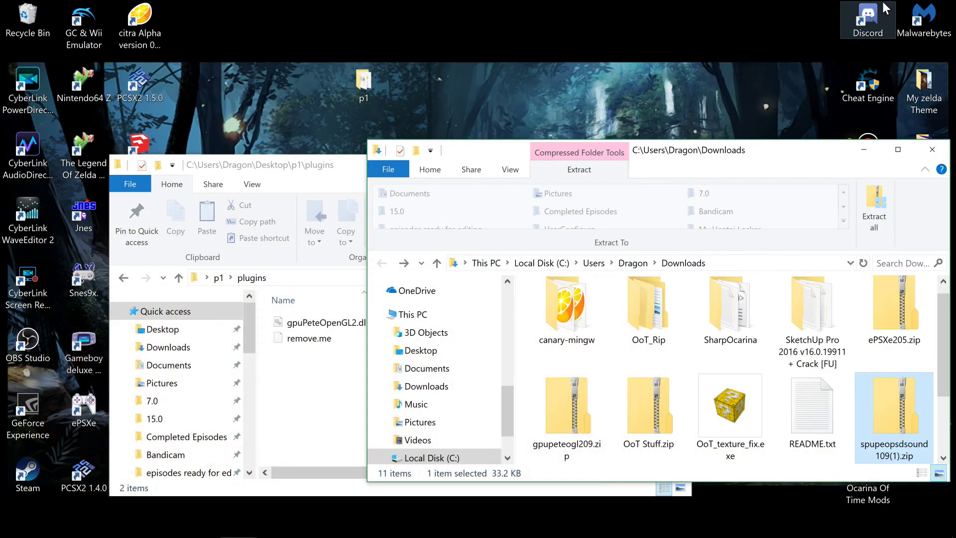
{"action": "double_click", "coordinate": [907, 414]}
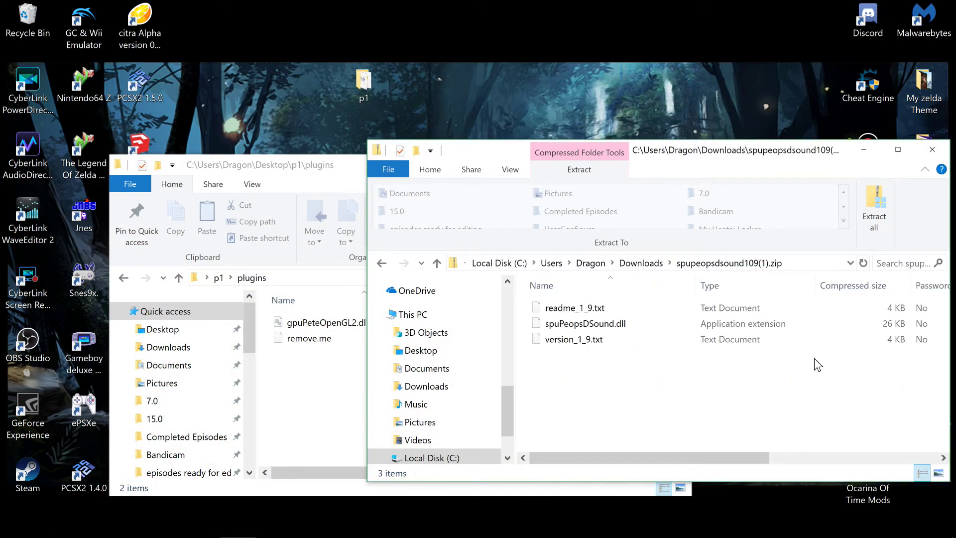
{"action": "left_click", "coordinate": [570, 324]}
{"action": "left_click_drag", "start_coordinate": [576, 328], "coordinate": [285, 406]}
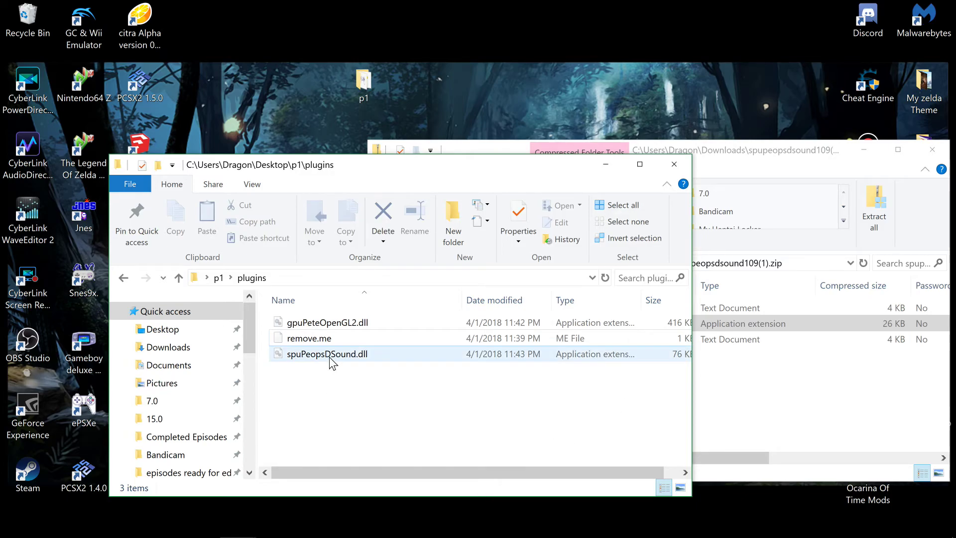
- Switch to the Pokopom - KrossX's Pad Plugin thread in Firefox and open its download link
{"action": "mouse_move", "coordinate": [201, 523]}
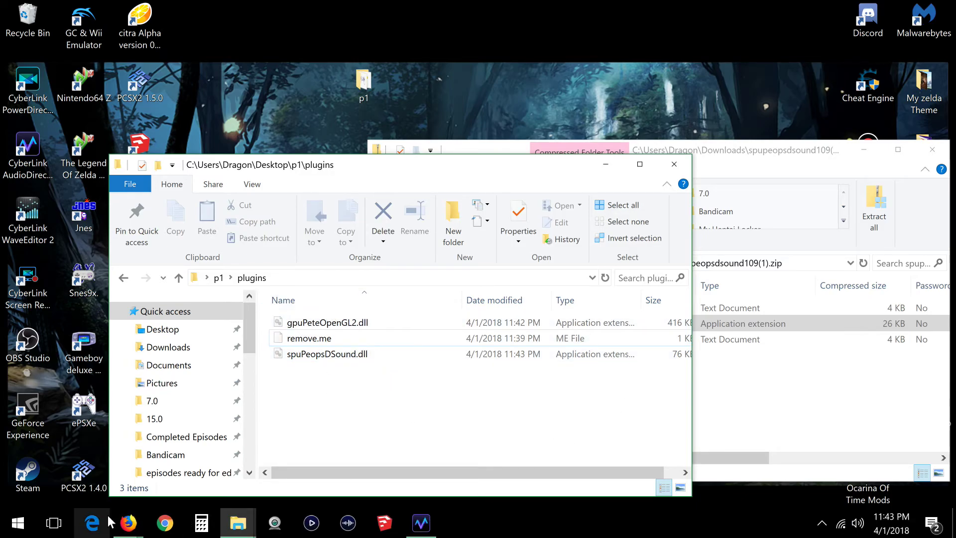
{"action": "mouse_move", "coordinate": [125, 524]}
{"action": "left_click", "coordinate": [106, 443]}
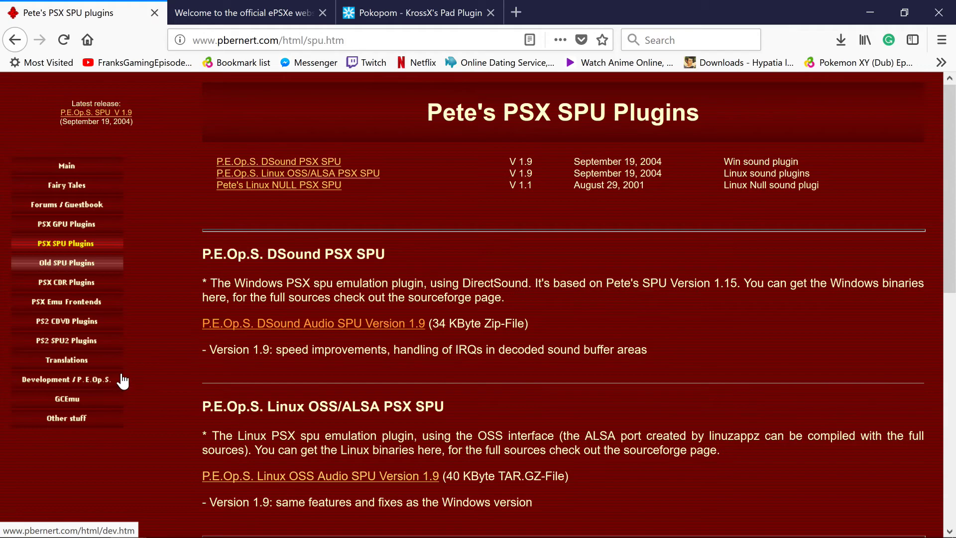
{"action": "left_click", "coordinate": [382, 11]}
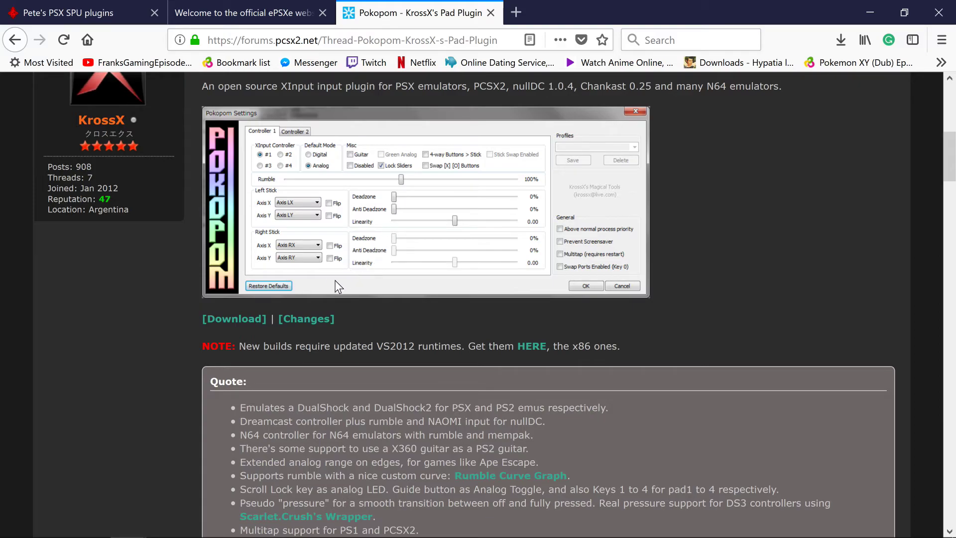
{"action": "scroll", "coordinate": [315, 327], "scroll_direction": "up", "scroll_amount": 3}
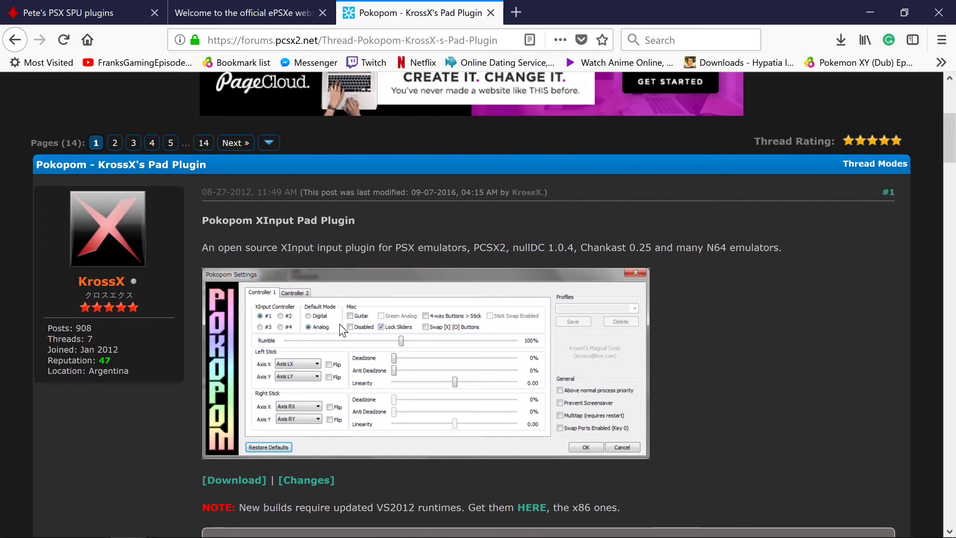
{"action": "left_click", "coordinate": [237, 493]}
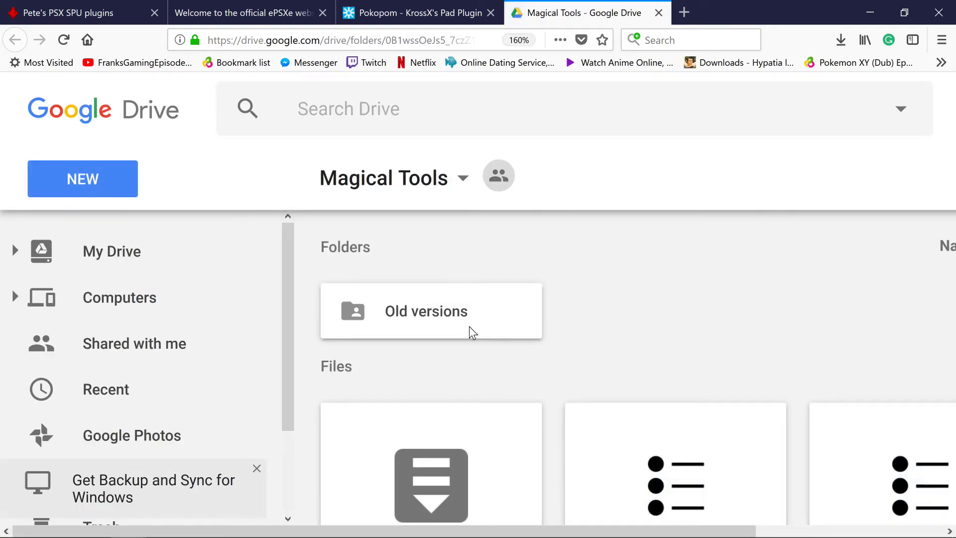
- Find Pokopom v2.1-22.zip in the Magical Tools folder on Google Drive and download it
{"action": "scroll", "coordinate": [503, 291], "scroll_direction": "down", "scroll_amount": 5}
{"action": "scroll", "coordinate": [603, 305], "scroll_direction": "down", "scroll_amount": 4}
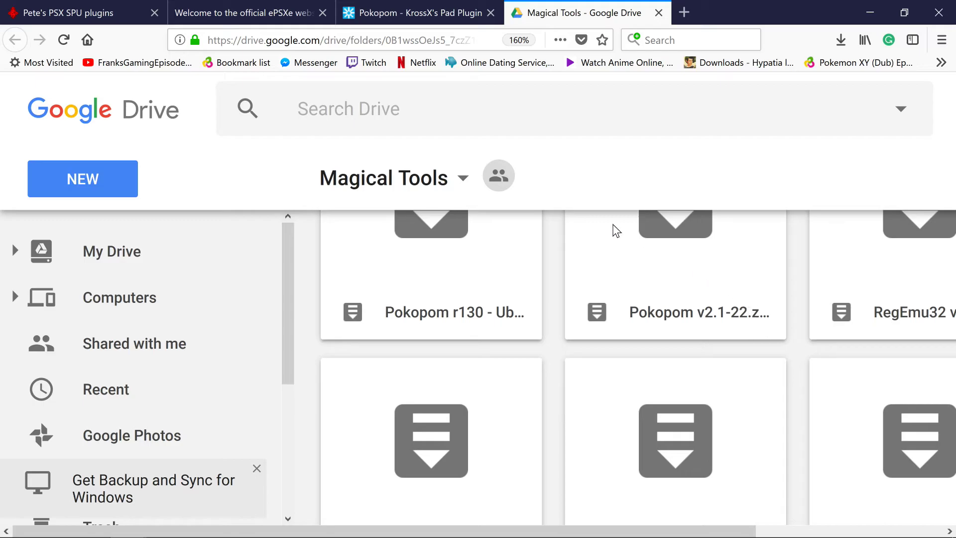
{"action": "left_click", "coordinate": [645, 246]}
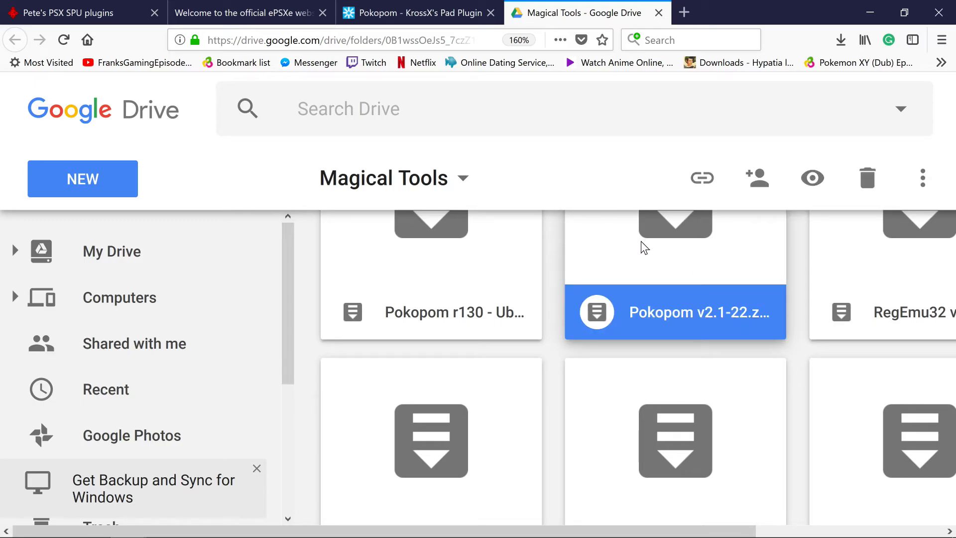
{"action": "right_click", "coordinate": [645, 247]}
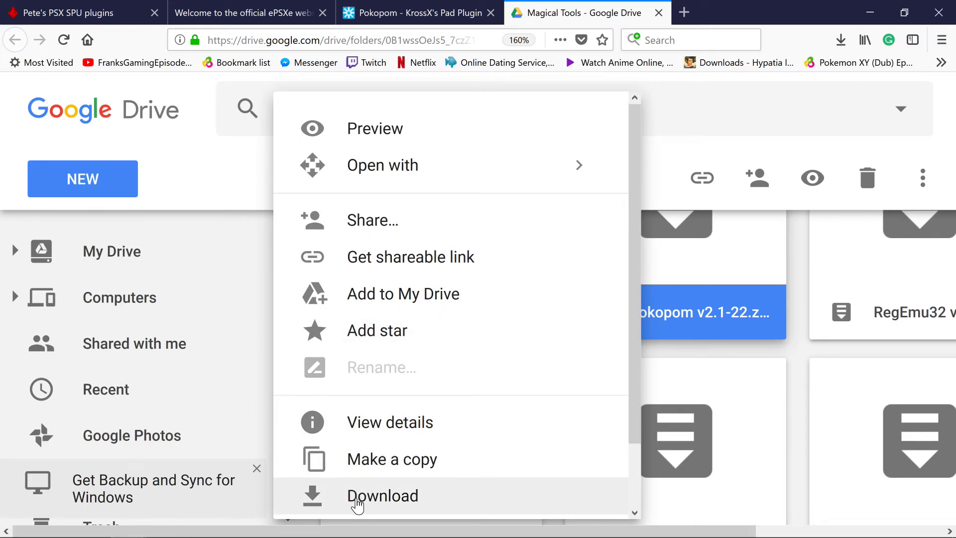
{"action": "left_click", "coordinate": [357, 505]}
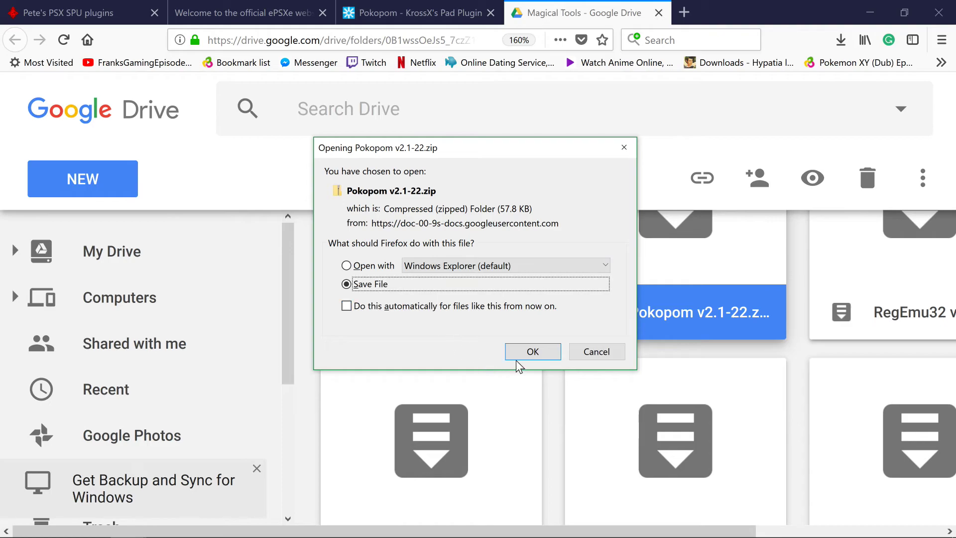
{"action": "left_click", "coordinate": [545, 354]}
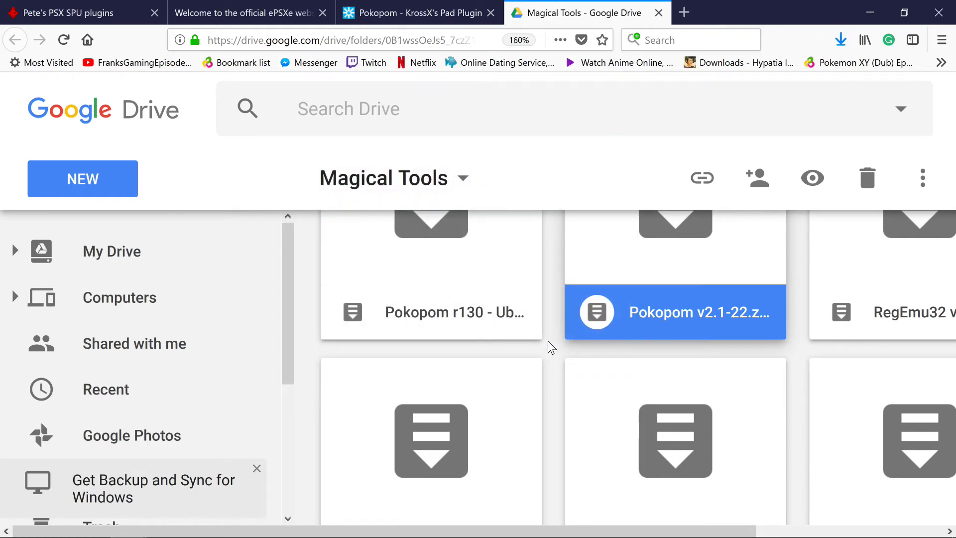
- Show Pokopom v2.1-22.zip in its download folder, minimize the browser and place the Downloads window beside the plugins window
{"action": "left_click", "coordinate": [841, 40]}
{"action": "left_click", "coordinate": [832, 85]}
{"action": "left_click", "coordinate": [873, 13]}
{"action": "left_click_drag", "start_coordinate": [462, 192], "coordinate": [727, 174]}
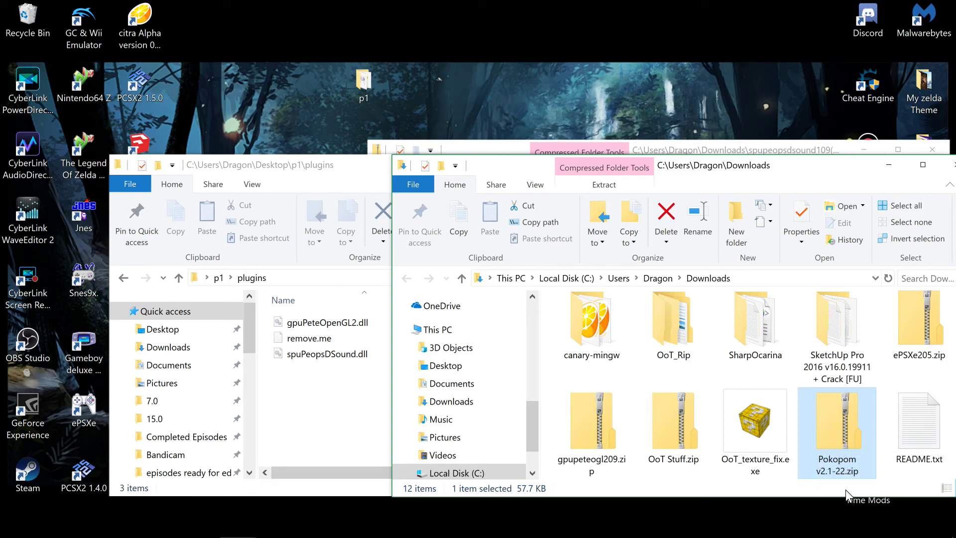
- Open Pokopom v2.1-22.zip and copy padPokopom.dll from it into the p1 plugins folder
{"action": "double_click", "coordinate": [845, 451]}
{"action": "left_click_drag", "start_coordinate": [588, 324], "coordinate": [320, 407]}
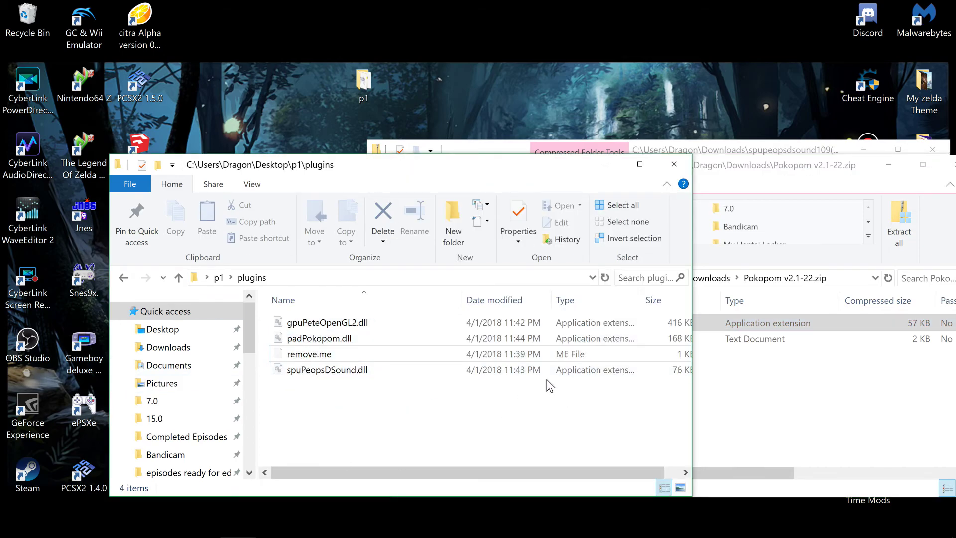
{"action": "left_click", "coordinate": [882, 415]}
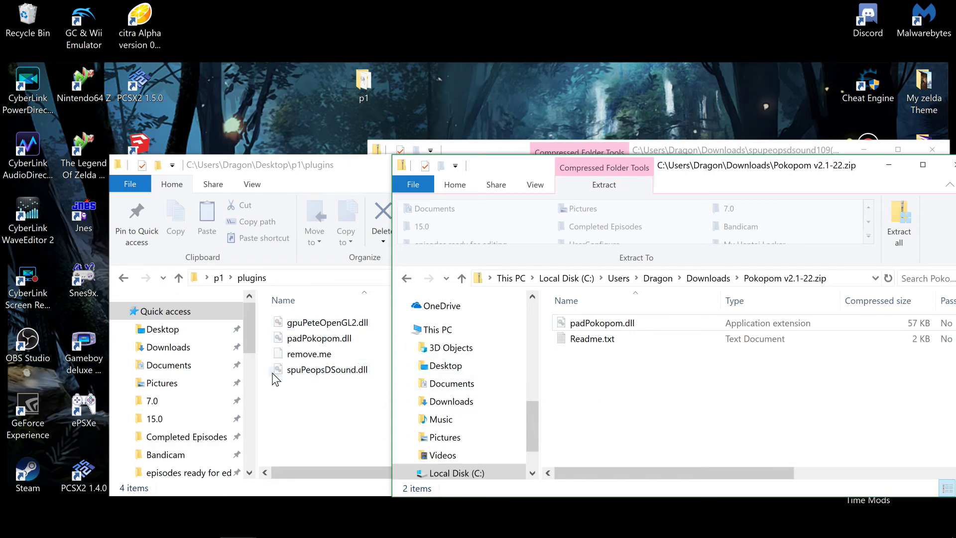
{"action": "left_click", "coordinate": [321, 338]}
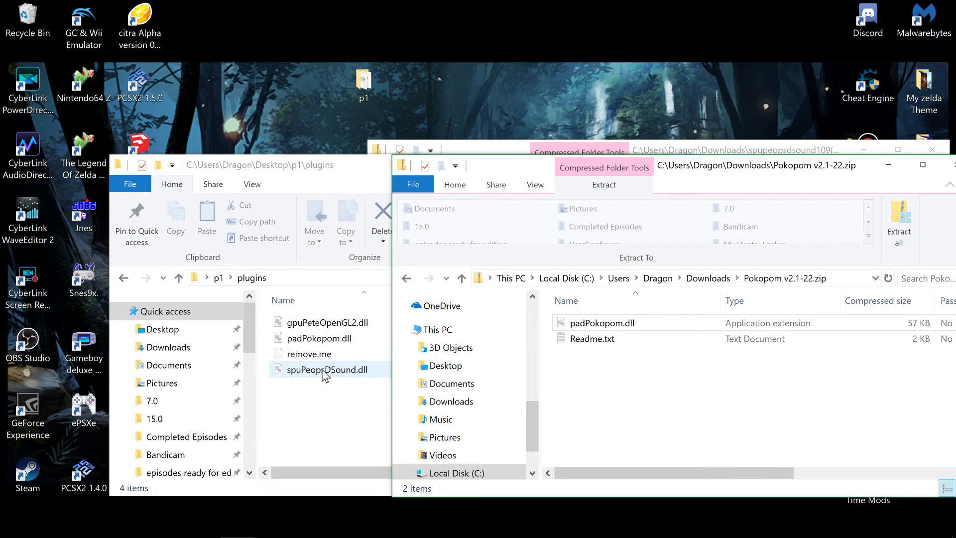
- Go back to the p1 folder and examine the contents of its memcards subfolder
{"action": "left_click", "coordinate": [123, 278]}
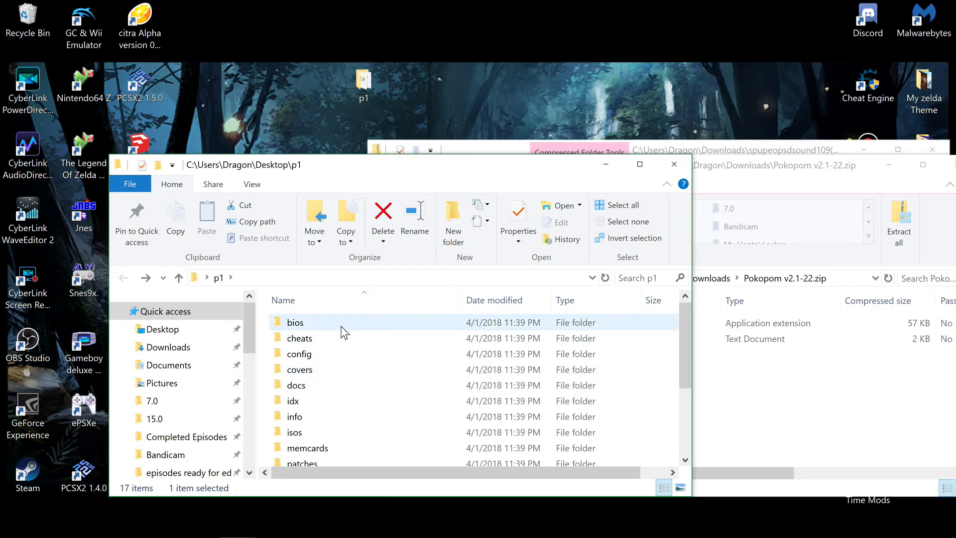
{"action": "scroll", "coordinate": [329, 393], "scroll_direction": "down", "scroll_amount": 2}
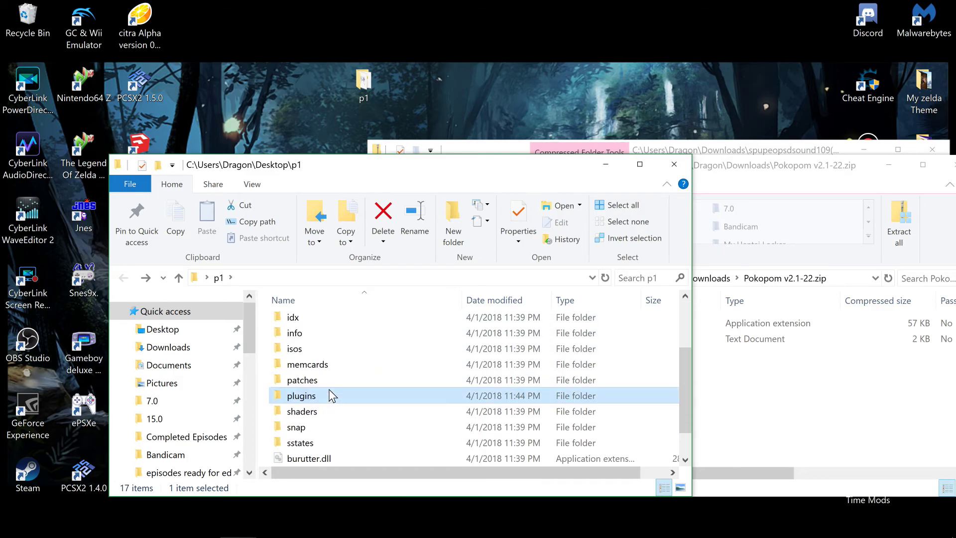
{"action": "scroll", "coordinate": [319, 393], "scroll_direction": "down", "scroll_amount": 1}
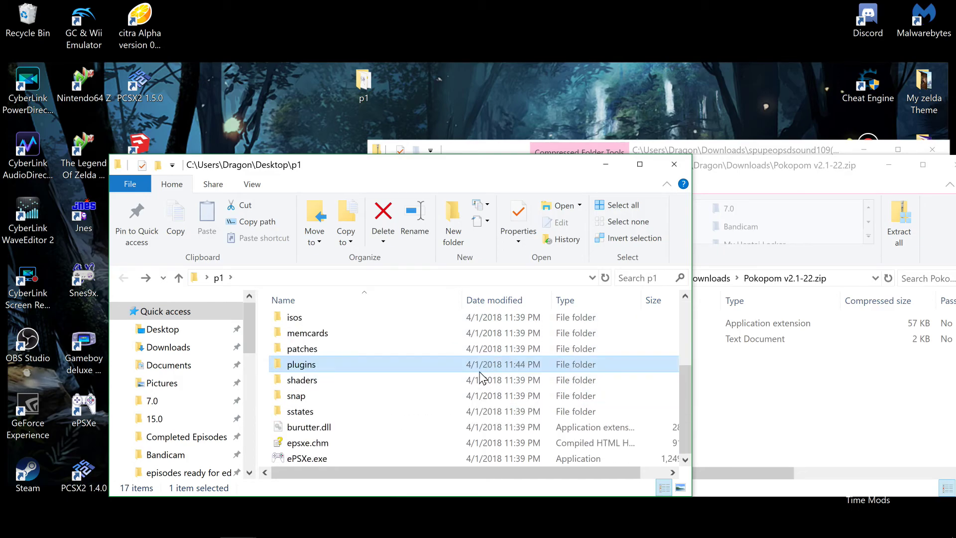
{"action": "left_click", "coordinate": [303, 333]}
{"action": "double_click", "coordinate": [304, 334]}
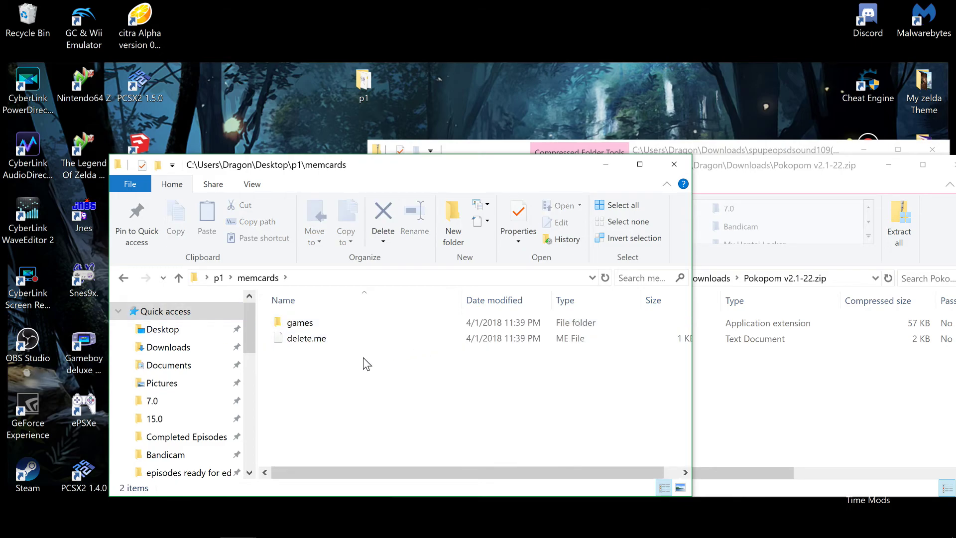
{"action": "left_click", "coordinate": [127, 277]}
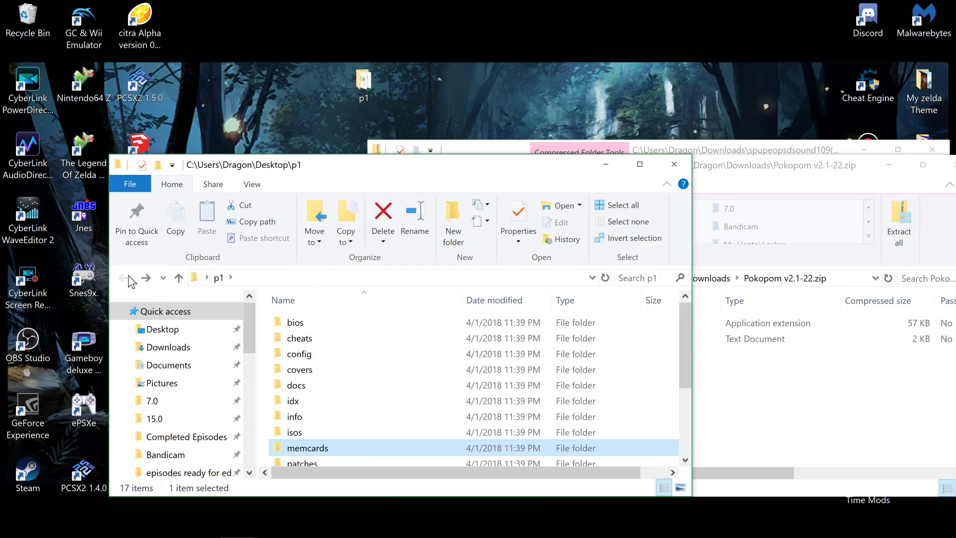
{"action": "left_click", "coordinate": [306, 452]}
{"action": "double_click", "coordinate": [369, 453]}
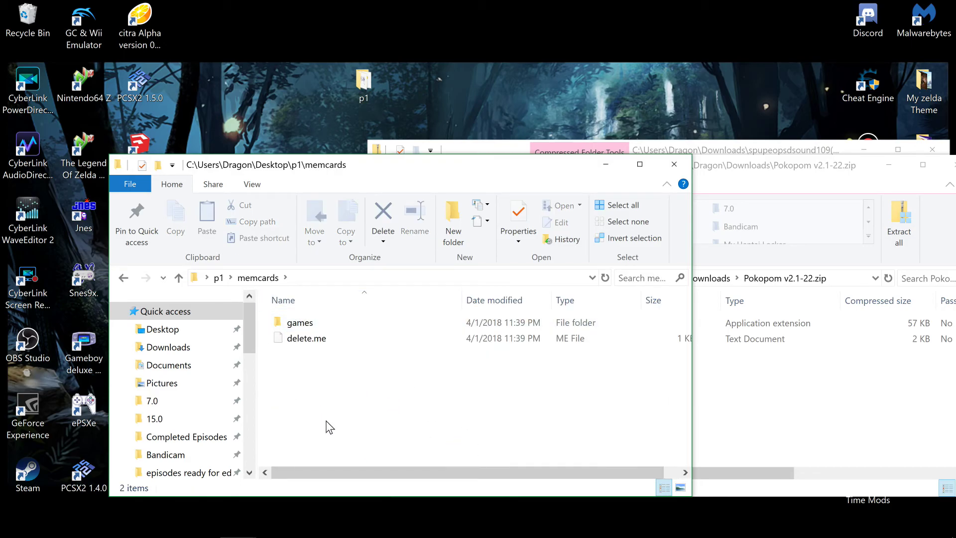
{"action": "left_click", "coordinate": [123, 277]}
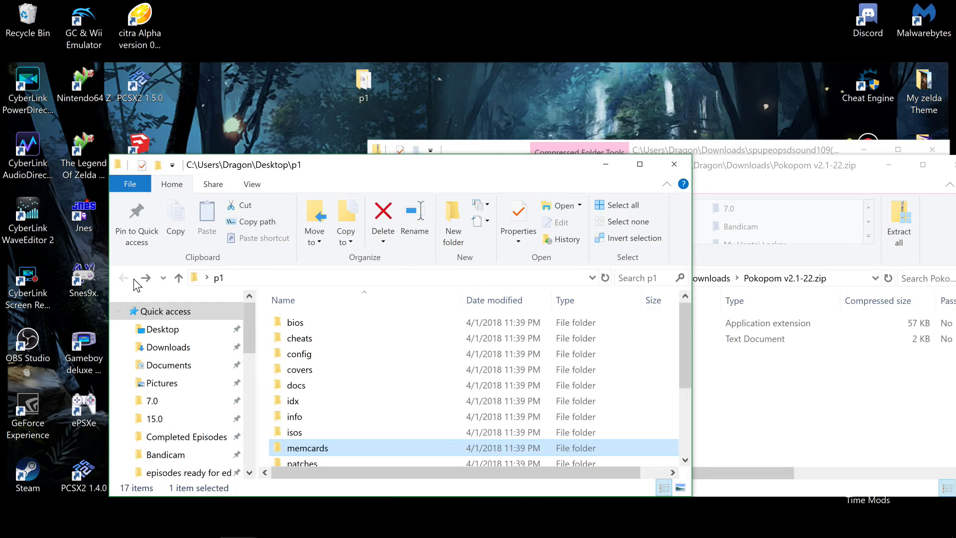
- In the compatibility properties of ePSXe.exe, override high DPI scaling behavior with scaling performed by Application, and apply the change
{"action": "scroll", "coordinate": [324, 359], "scroll_direction": "down", "scroll_amount": 2}
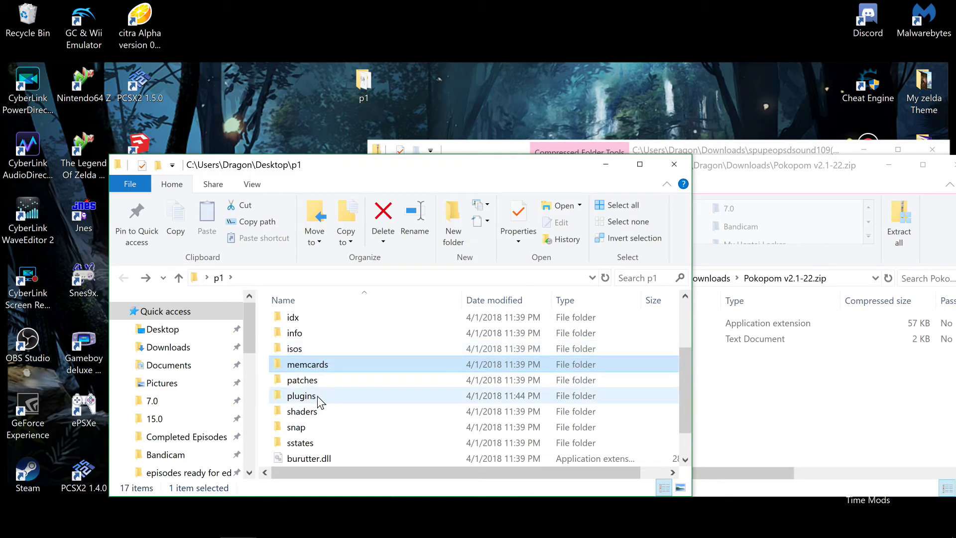
{"action": "scroll", "coordinate": [339, 418], "scroll_direction": "down", "scroll_amount": 1}
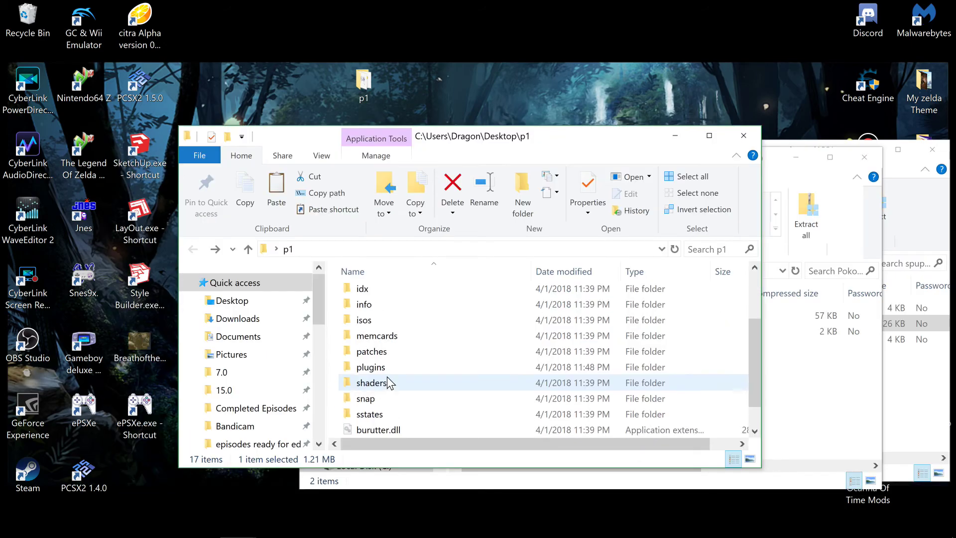
{"action": "scroll", "coordinate": [394, 383], "scroll_direction": "down", "scroll_amount": 2}
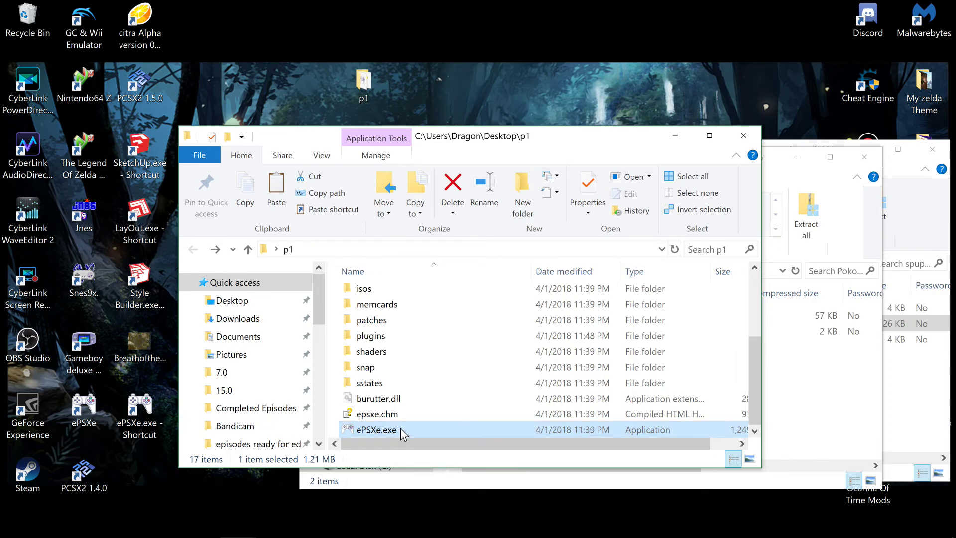
{"action": "right_click", "coordinate": [402, 430]}
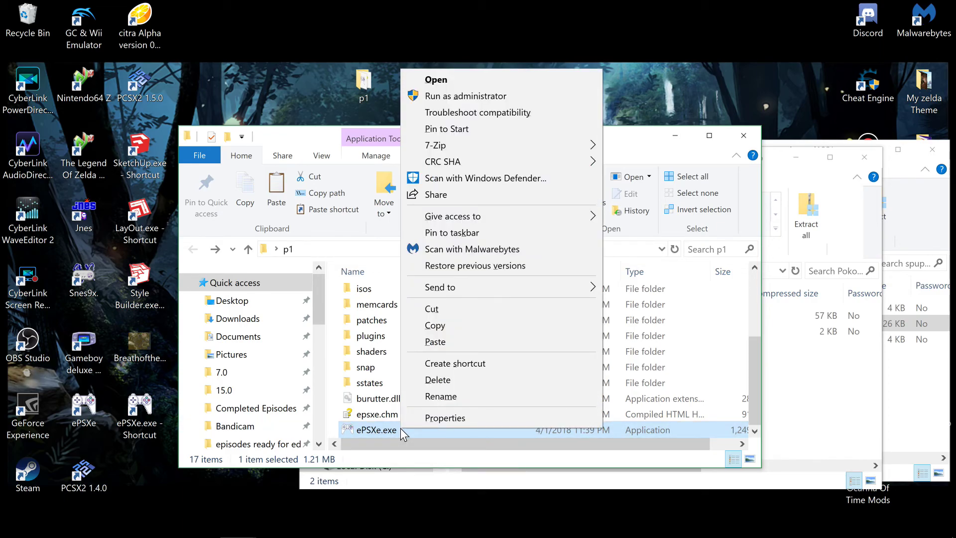
{"action": "left_click", "coordinate": [453, 422]}
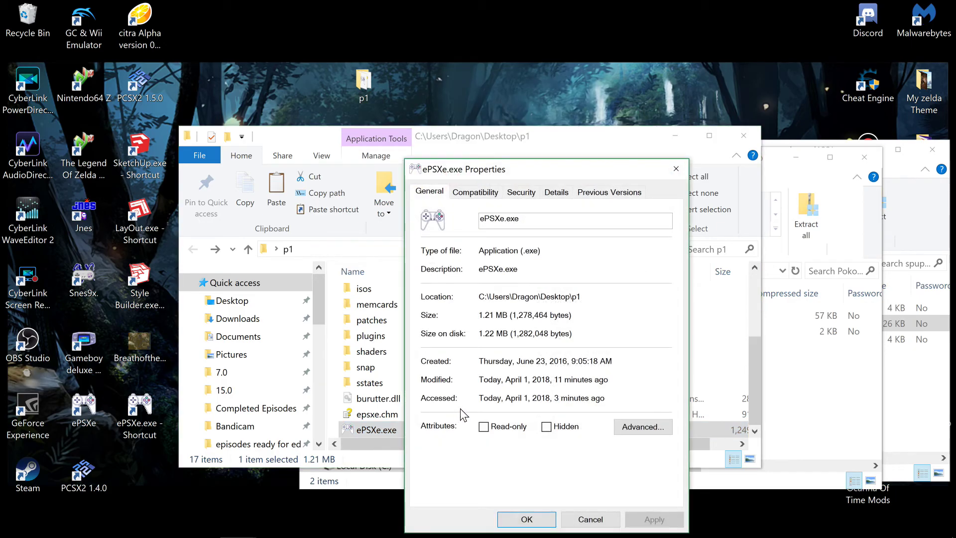
{"action": "left_click", "coordinate": [482, 193]}
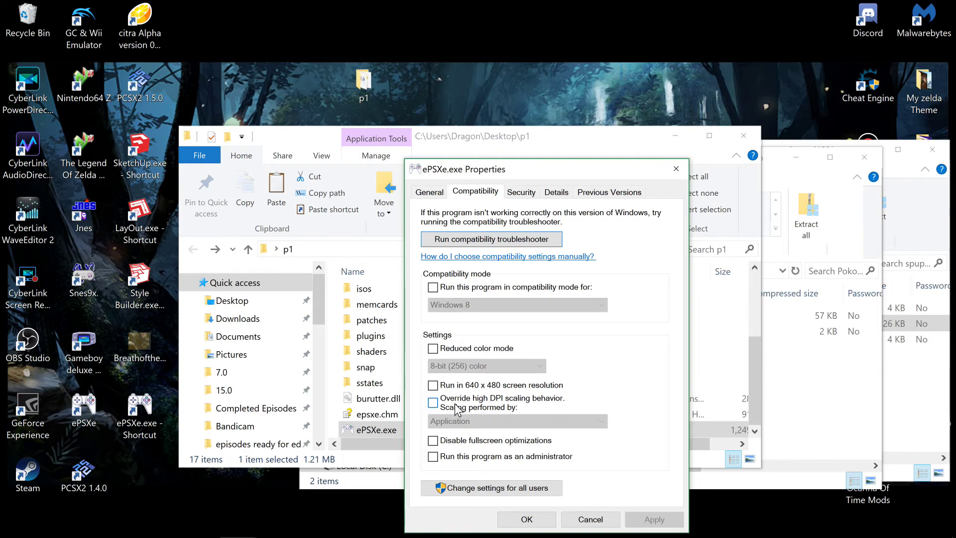
{"action": "left_click", "coordinate": [437, 403]}
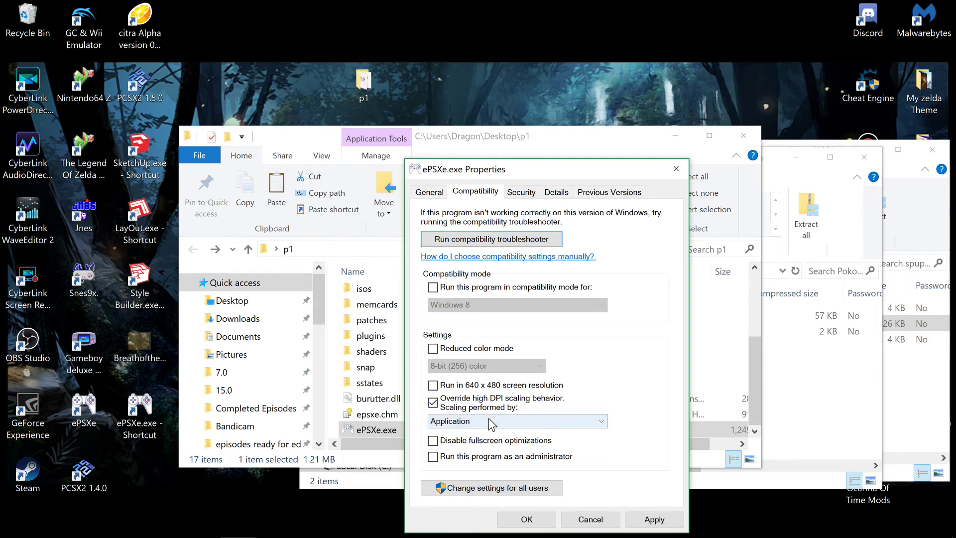
{"action": "left_click", "coordinate": [477, 426]}
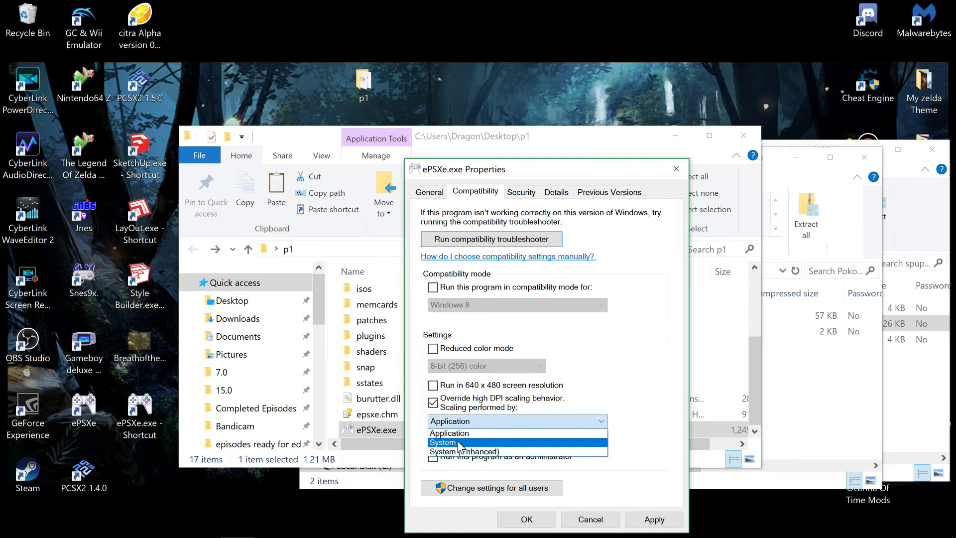
{"action": "left_click", "coordinate": [461, 433]}
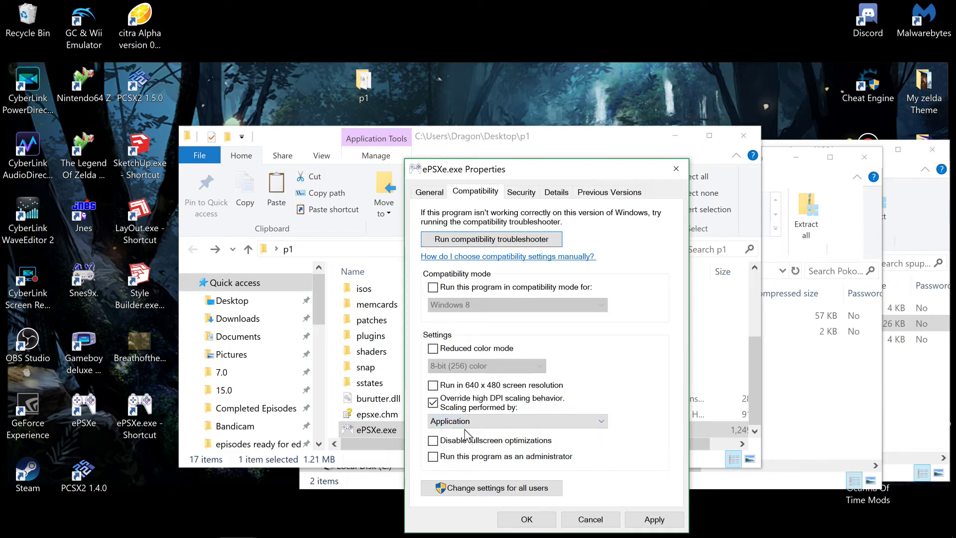
{"action": "left_click", "coordinate": [655, 520]}
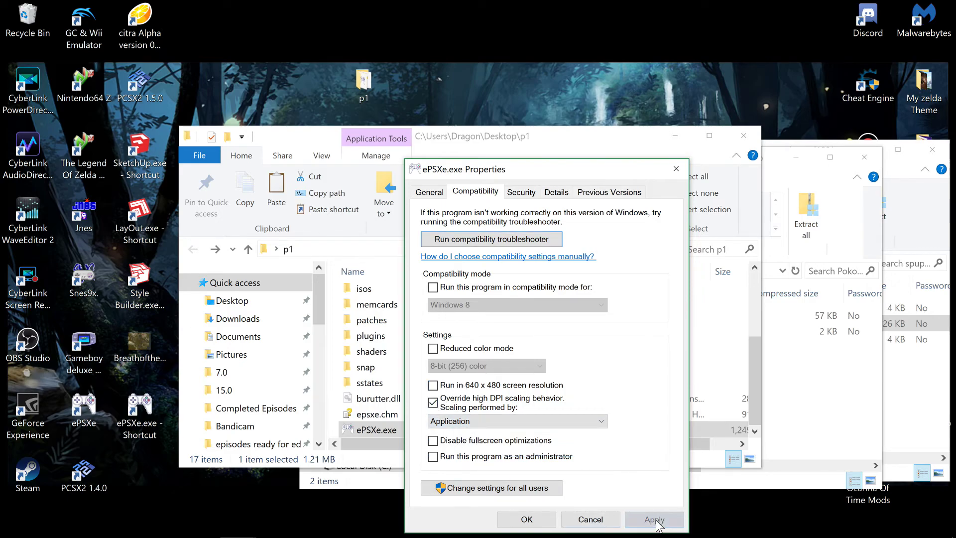
{"action": "left_click", "coordinate": [518, 520]}
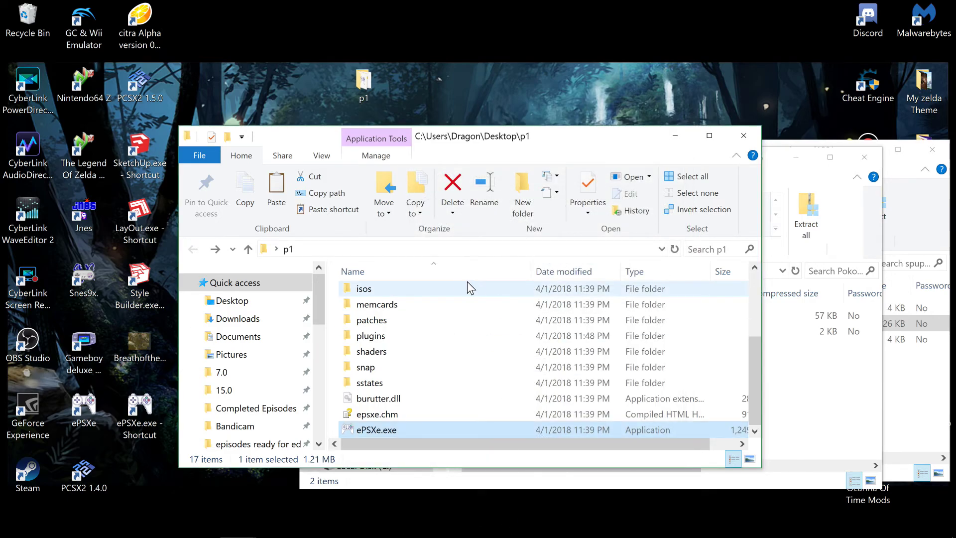
- Launch ePSXe.exe from the p1 folder, start its configuration Wizard Guide and proceed to the BIOS page
{"action": "double_click", "coordinate": [378, 431]}
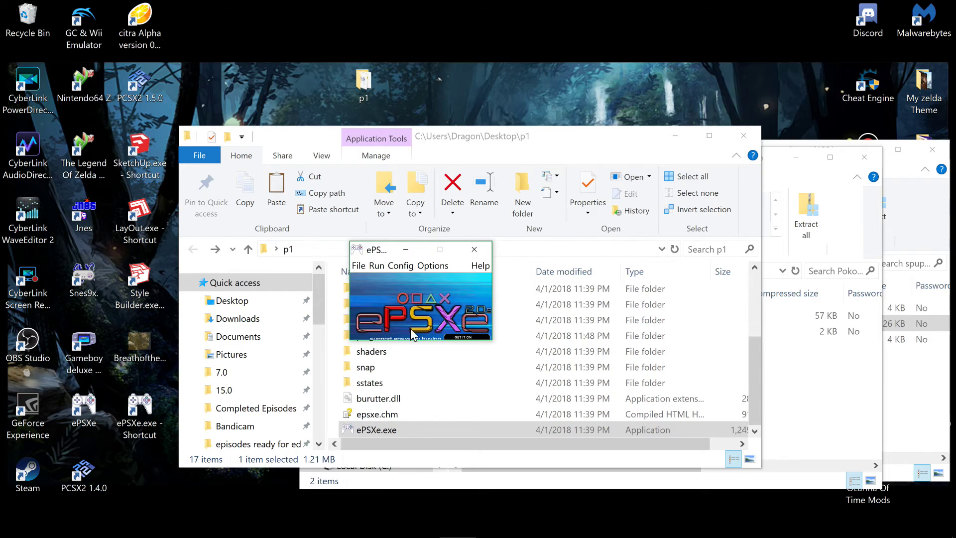
{"action": "left_click", "coordinate": [388, 431]}
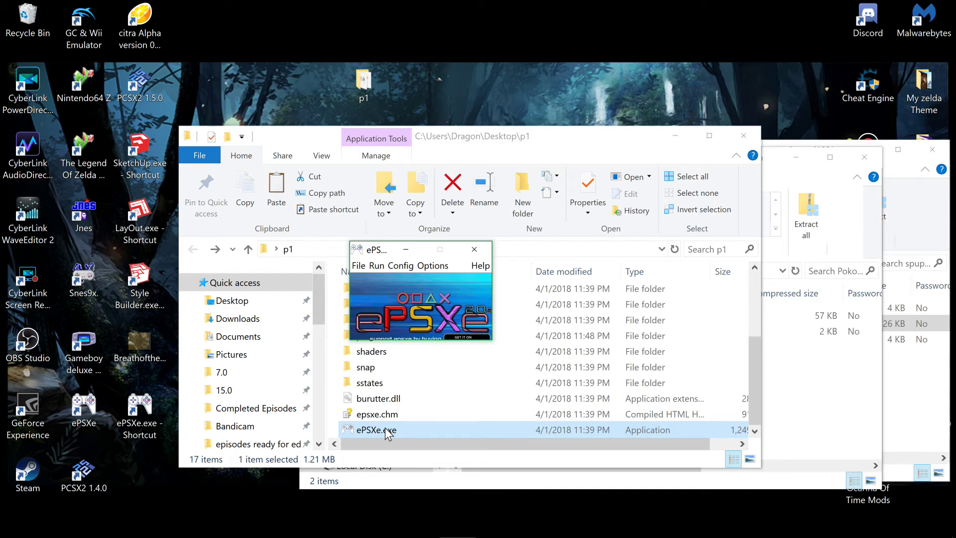
{"action": "left_click", "coordinate": [408, 266]}
{"action": "mouse_move", "coordinate": [419, 282]}
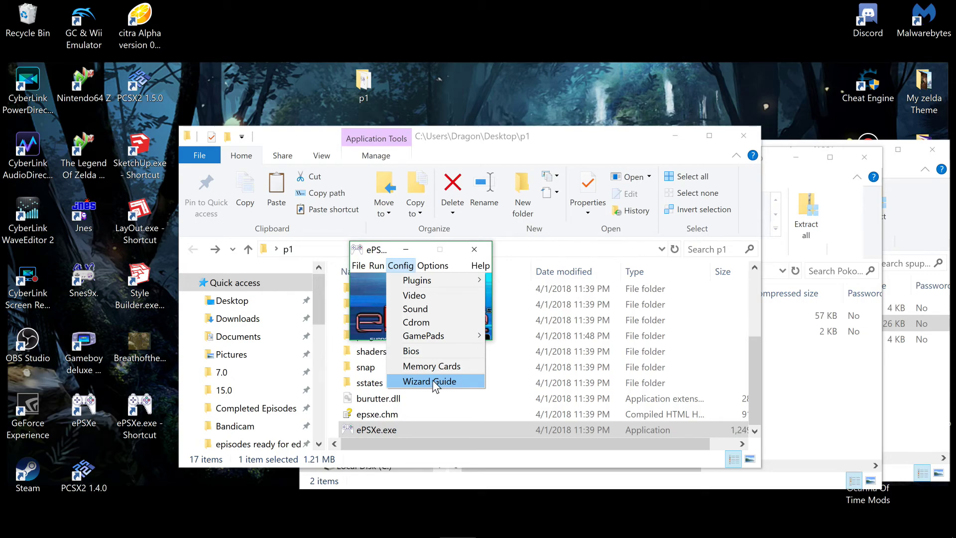
{"action": "left_click", "coordinate": [435, 386]}
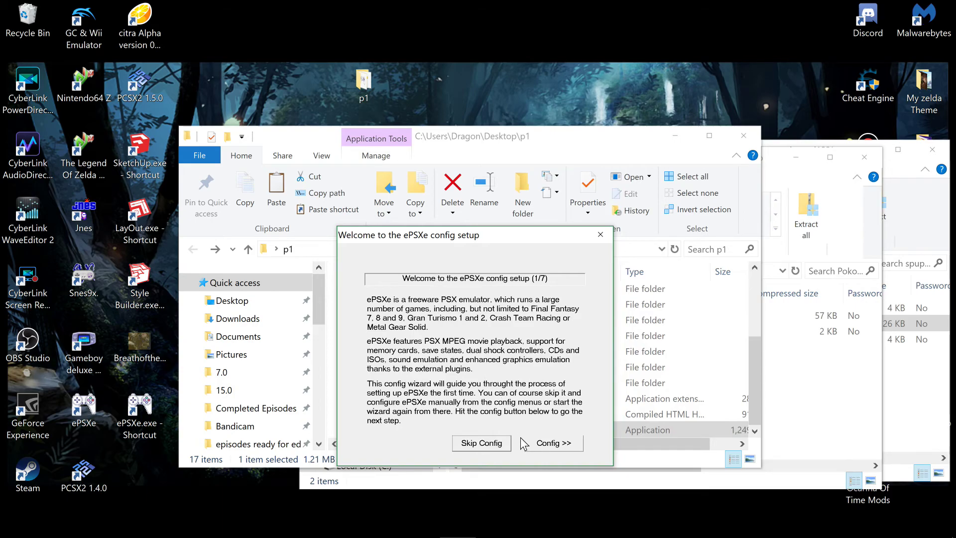
{"action": "left_click", "coordinate": [562, 443]}
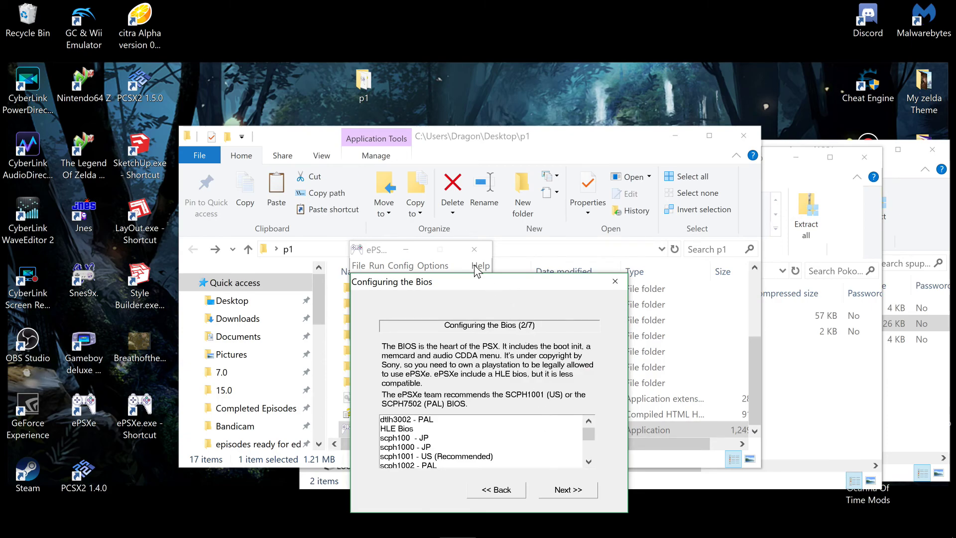
- Choose scph1001 - US (Recommended) as the BIOS and continue to the video configuration page
{"action": "left_click_drag", "start_coordinate": [451, 283], "coordinate": [435, 214]}
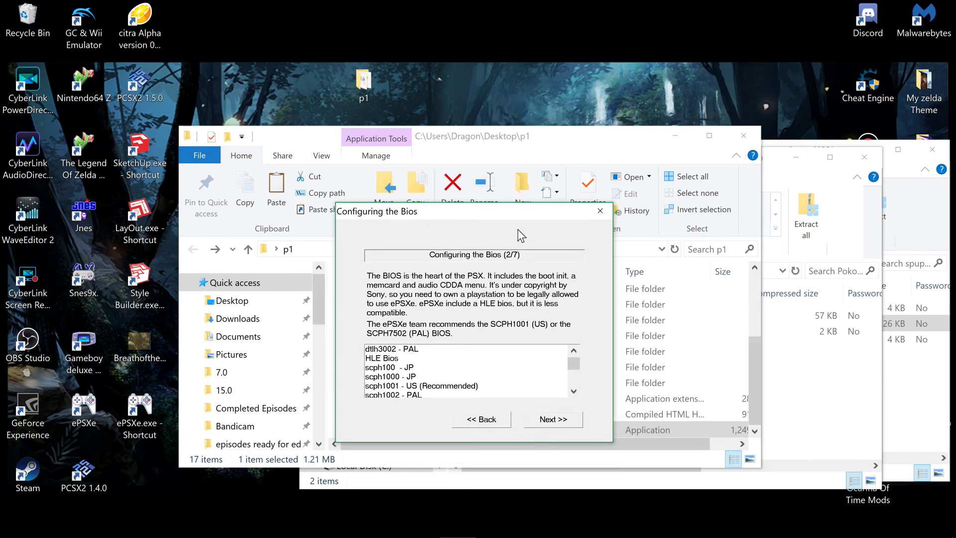
{"action": "left_click", "coordinate": [429, 386]}
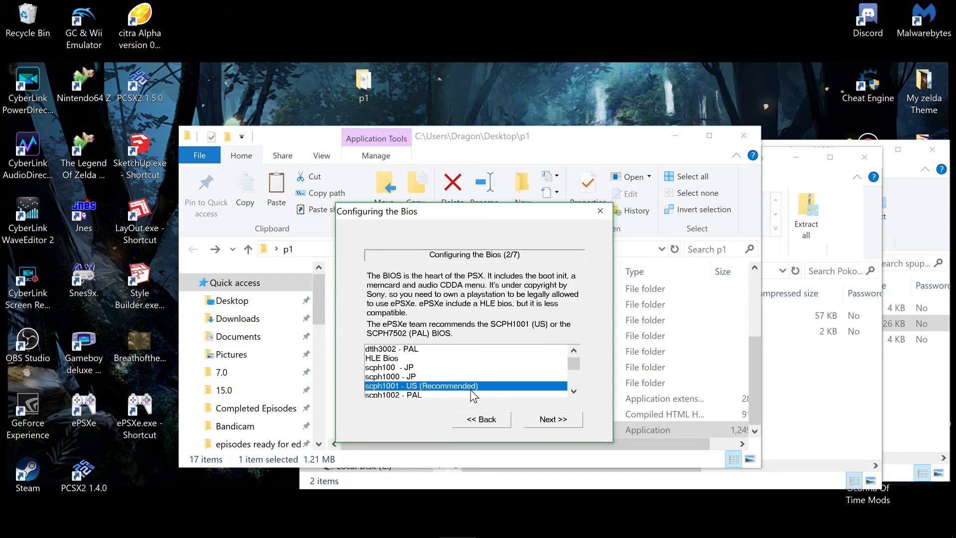
{"action": "left_click", "coordinate": [564, 428]}
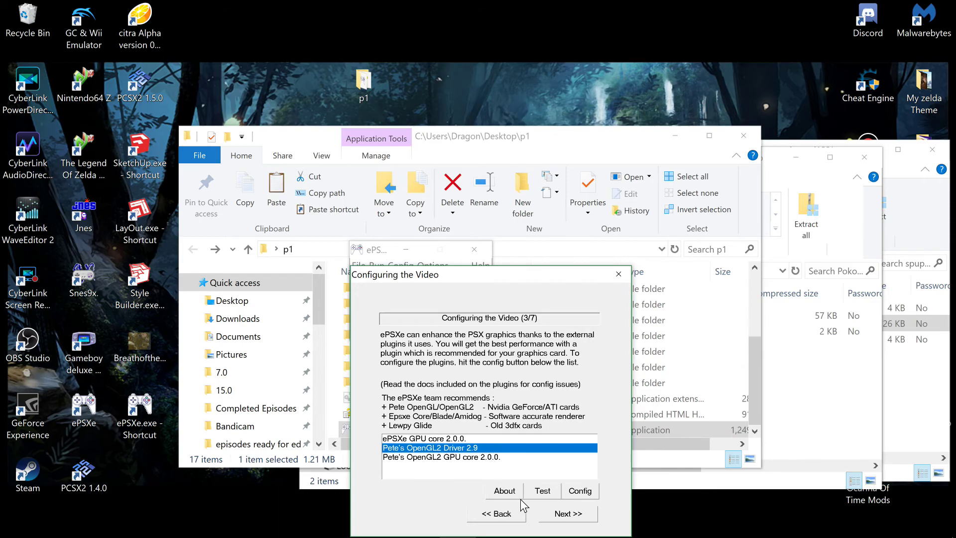
- Open the configuration of Pete's OpenGL2 Driver 2.9 and set the desktop resolution to 3840 x 2160 and color depth to 32 Bit
{"action": "left_click", "coordinate": [578, 494]}
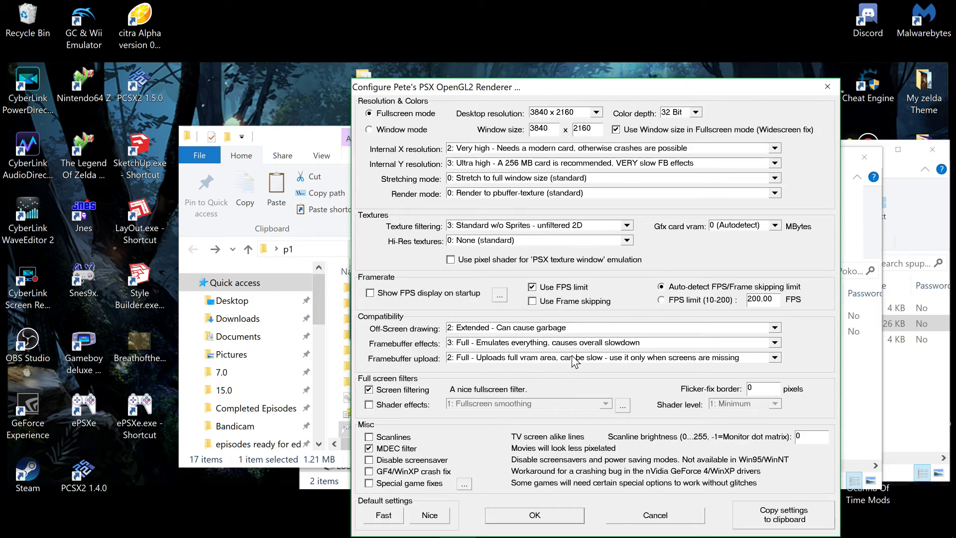
{"action": "left_click", "coordinate": [596, 112]}
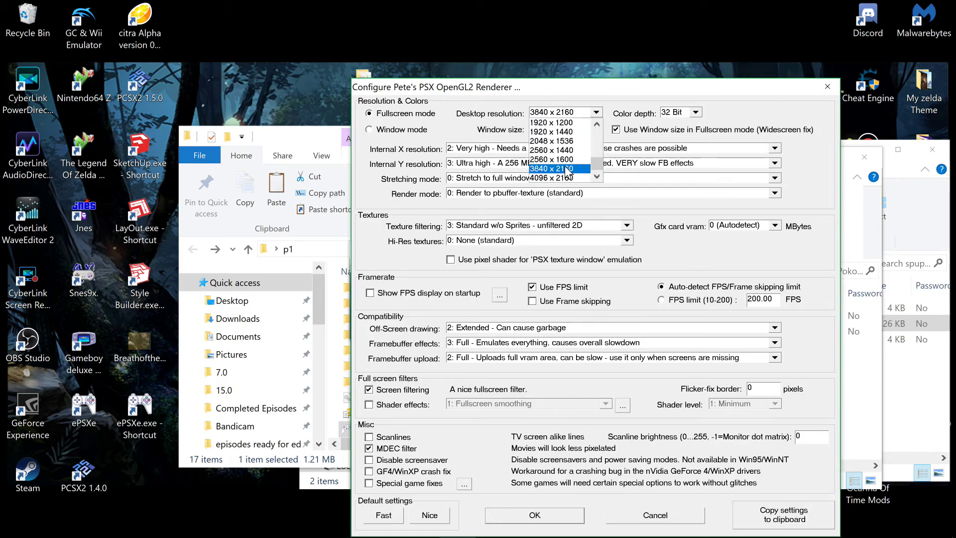
{"action": "left_click", "coordinate": [571, 168]}
{"action": "left_click", "coordinate": [597, 112]}
{"action": "scroll", "coordinate": [560, 174], "scroll_direction": "up", "scroll_amount": 2}
{"action": "scroll", "coordinate": [561, 175], "scroll_direction": "down", "scroll_amount": 3}
{"action": "left_click", "coordinate": [559, 170]}
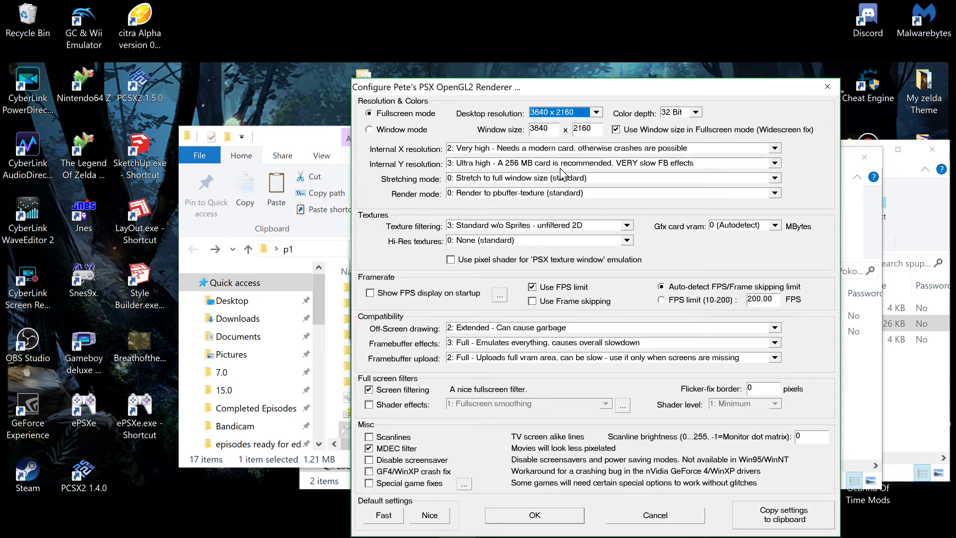
{"action": "left_click", "coordinate": [697, 112]}
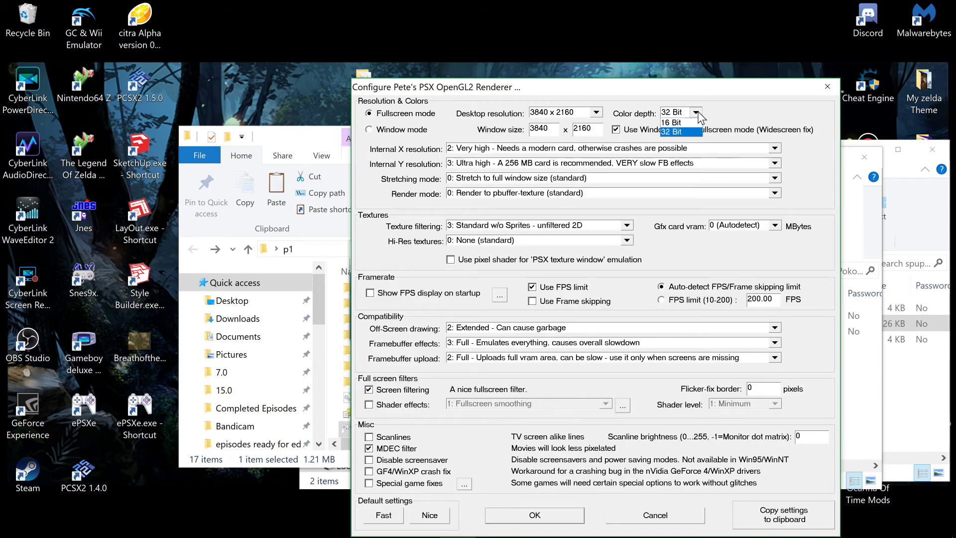
{"action": "left_click", "coordinate": [671, 132]}
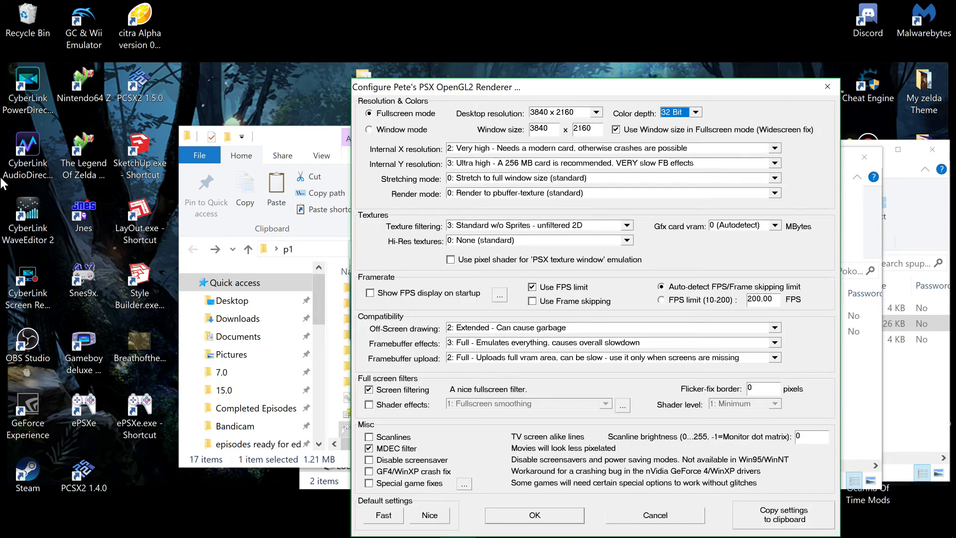
- Set the internal X resolution to 2: Very high and the internal Y resolution to 3: Ultra high
{"action": "left_click", "coordinate": [584, 150]}
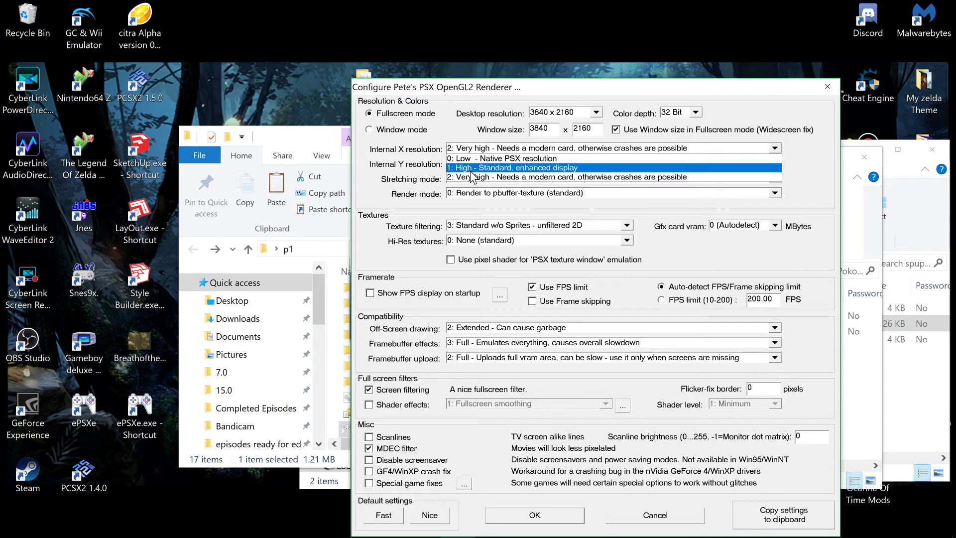
{"action": "left_click", "coordinate": [516, 178]}
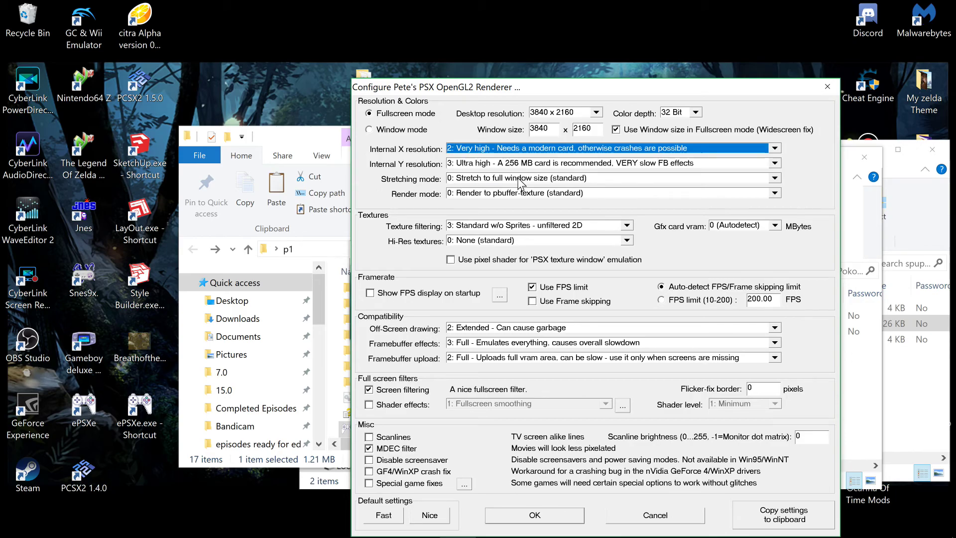
{"action": "left_click", "coordinate": [482, 163]}
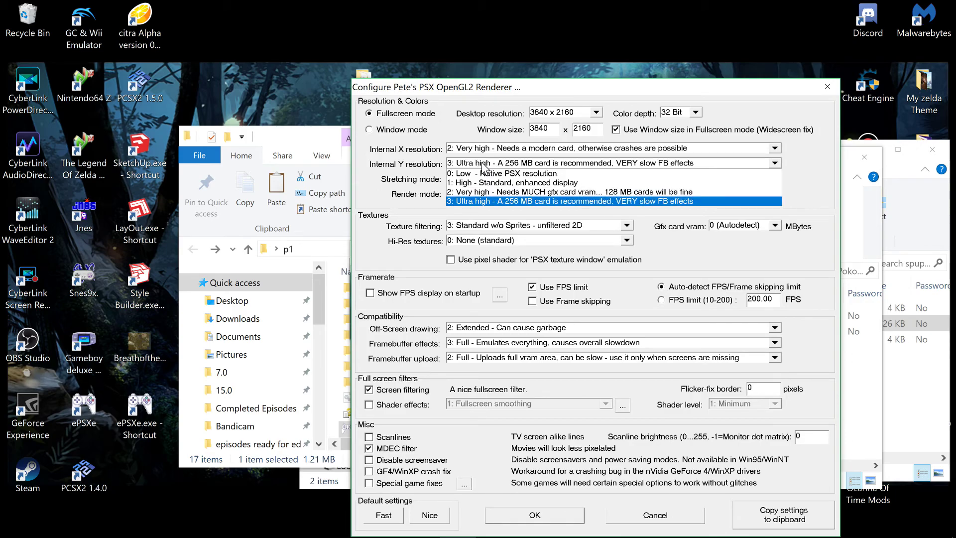
{"action": "left_click", "coordinate": [473, 200]}
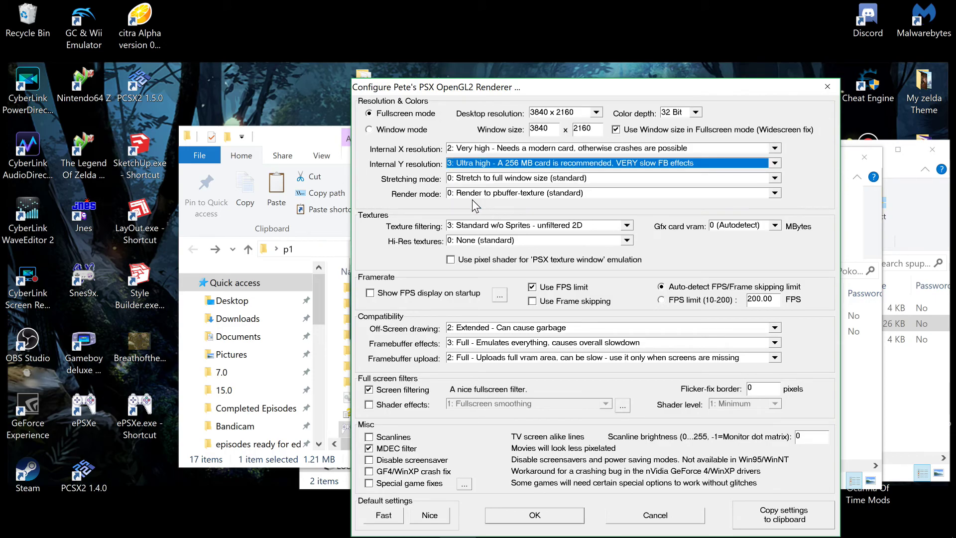
- Review the lower quality levels offered for the internal X and Y resolutions, leaving the selected values in place
{"action": "left_click", "coordinate": [506, 162]}
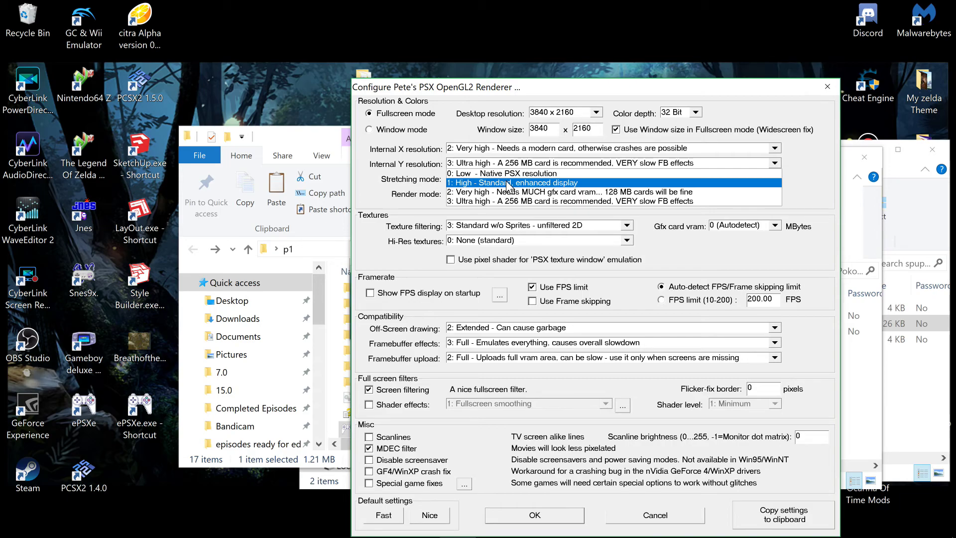
{"action": "left_click", "coordinate": [509, 148]}
{"action": "left_click", "coordinate": [507, 150]}
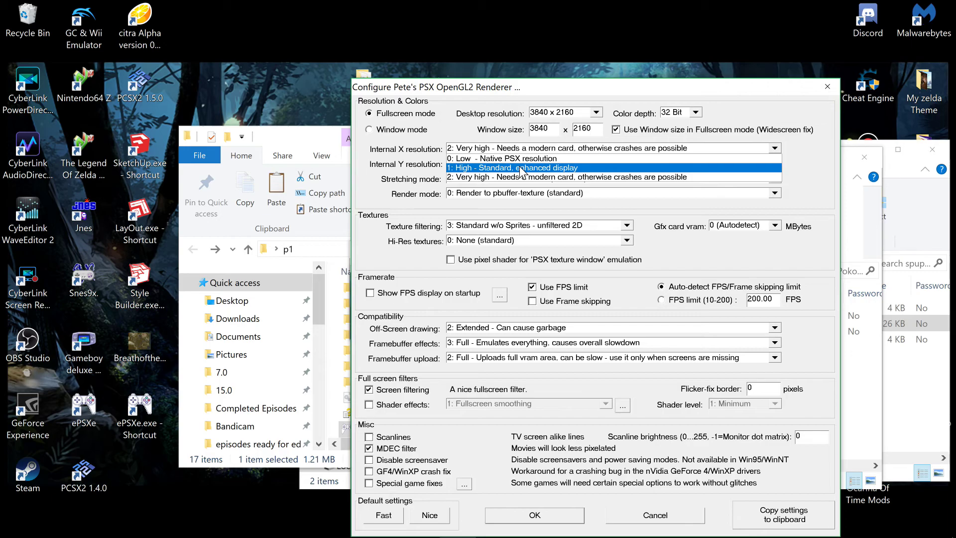
{"action": "left_click", "coordinate": [427, 146]}
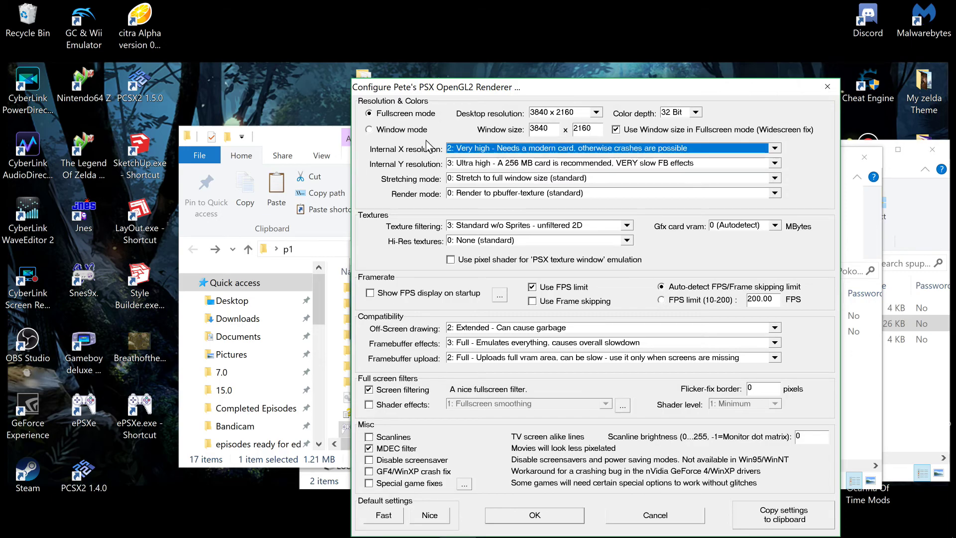
{"action": "left_click", "coordinate": [503, 164]}
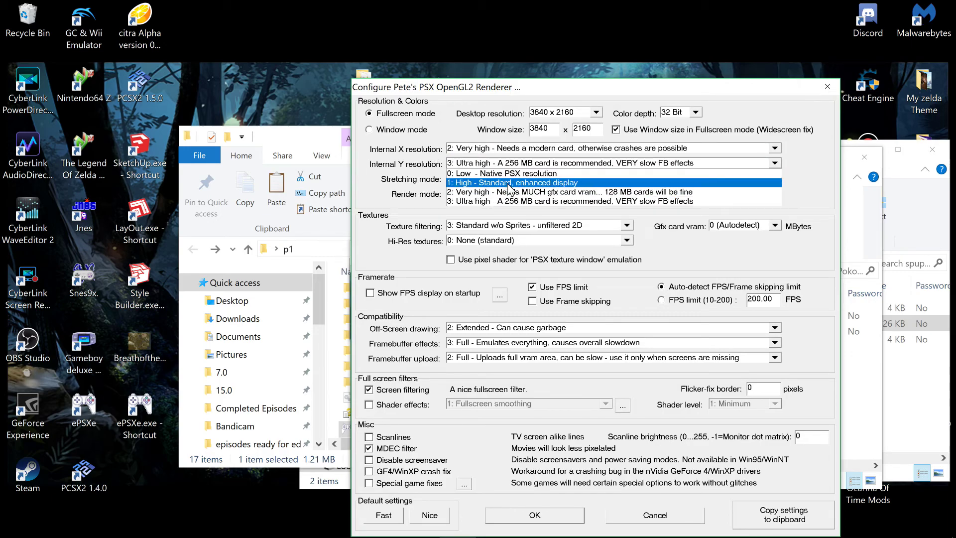
{"action": "left_click", "coordinate": [382, 146]}
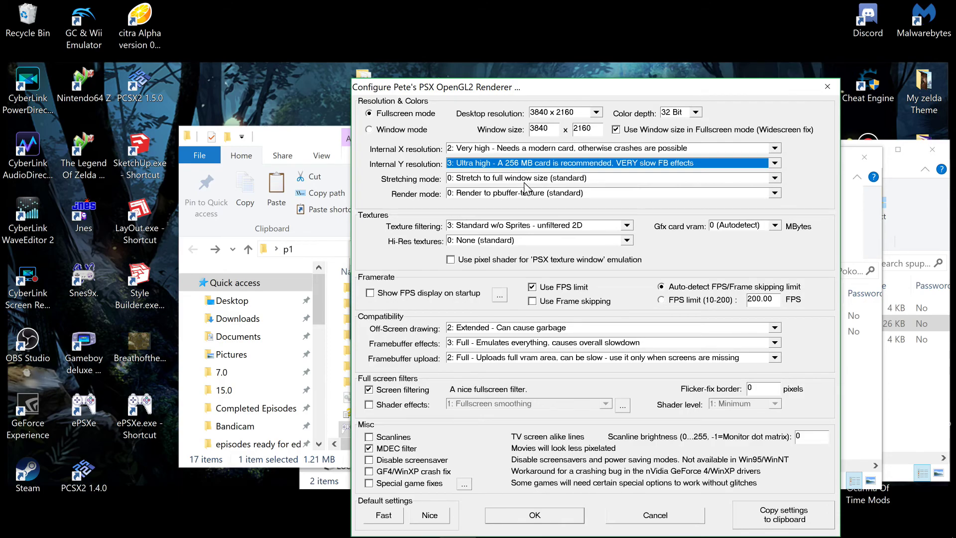
- Use 0: Stretch to full window size (standard) as stretching mode and 0: Render to pbuffer-texture (standard) as render mode
{"action": "left_click", "coordinate": [497, 180]}
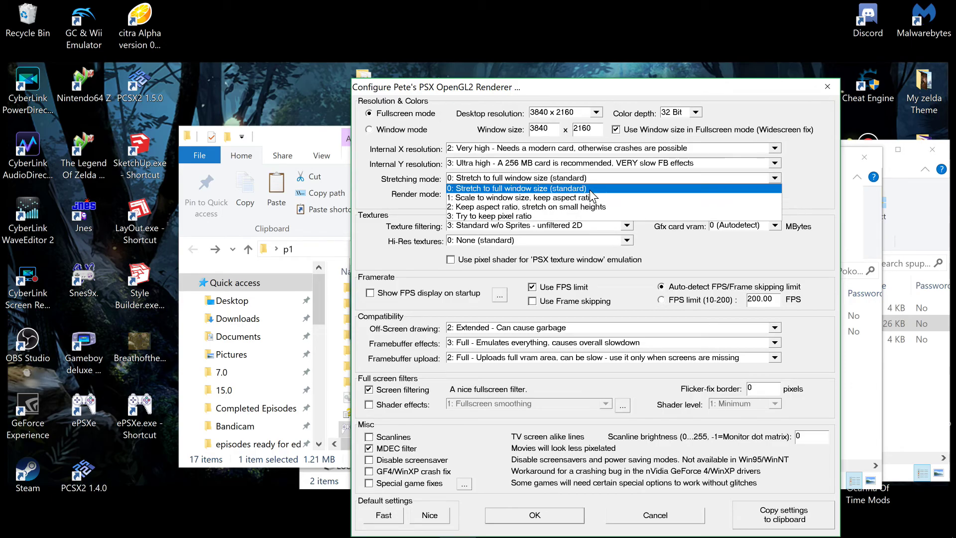
{"action": "left_click", "coordinate": [434, 195]}
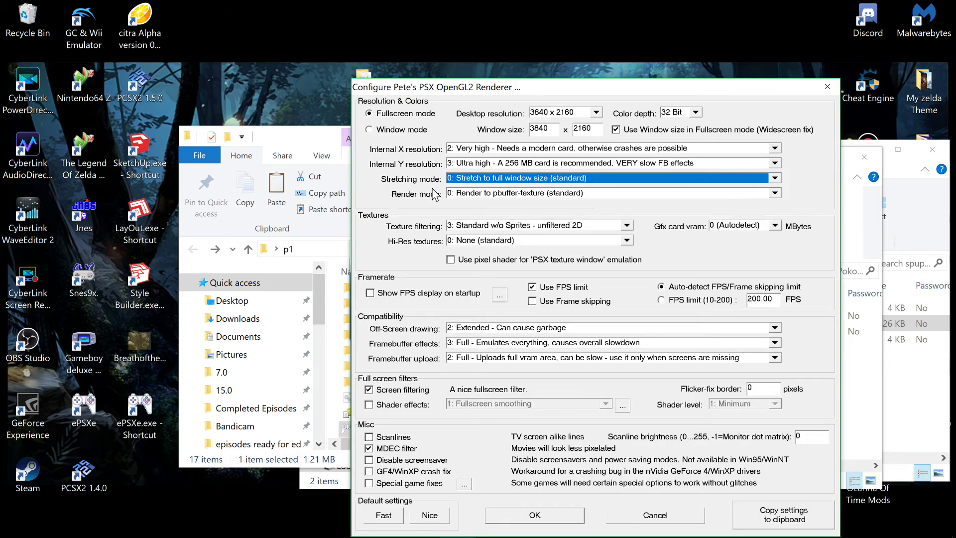
{"action": "left_click", "coordinate": [497, 195]}
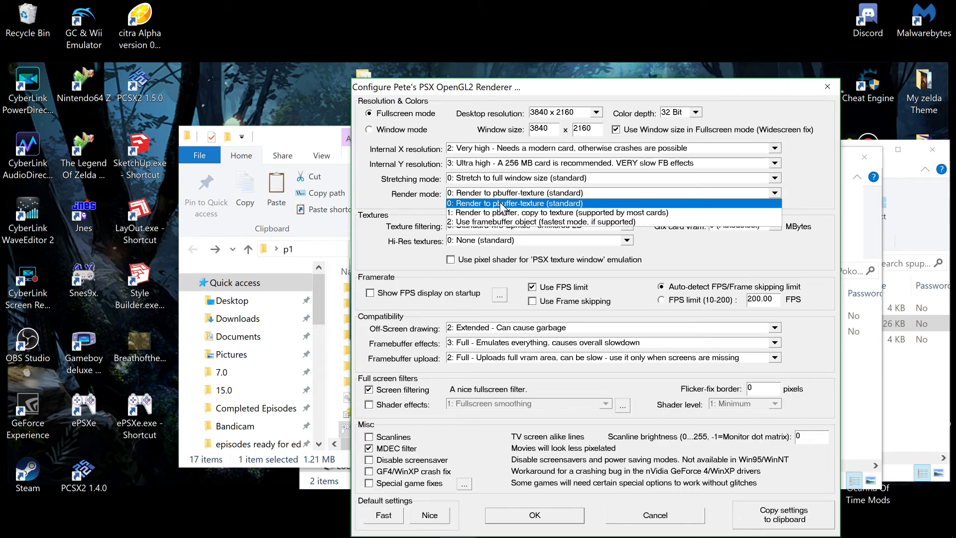
{"action": "left_click", "coordinate": [501, 206]}
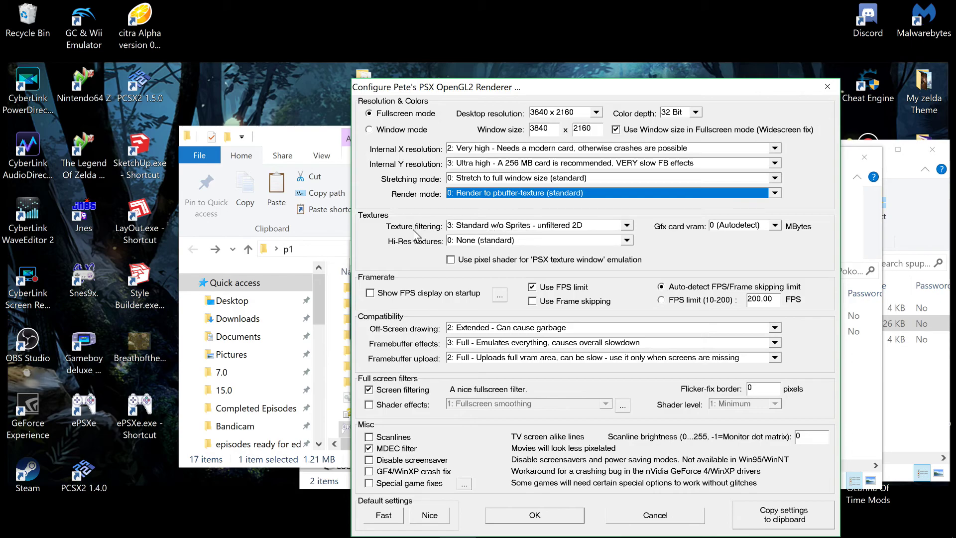
- Set texture filtering to 3: Standard w/o Sprites - unfiltered 2D and Hi-Res textures to 0: None (standard)
{"action": "left_click", "coordinate": [522, 231]}
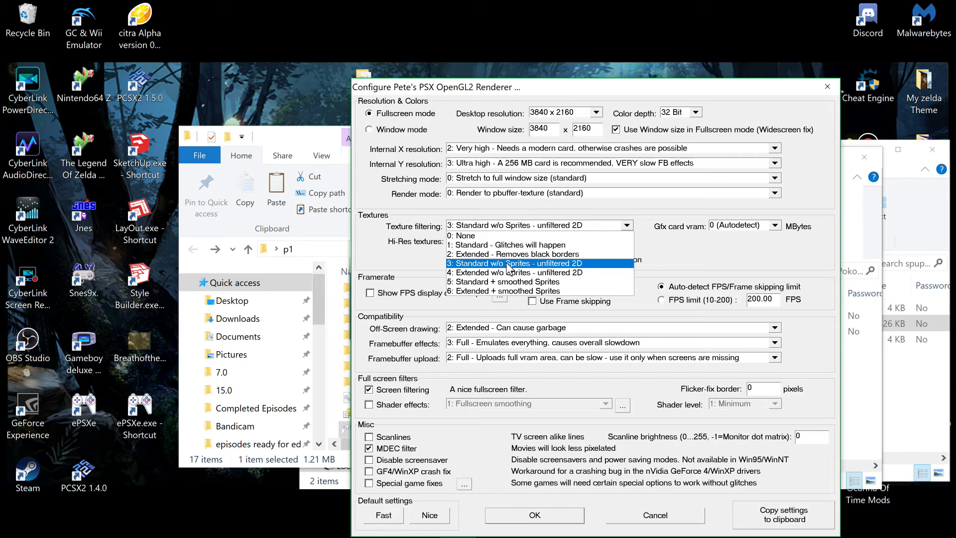
{"action": "left_click", "coordinate": [509, 267]}
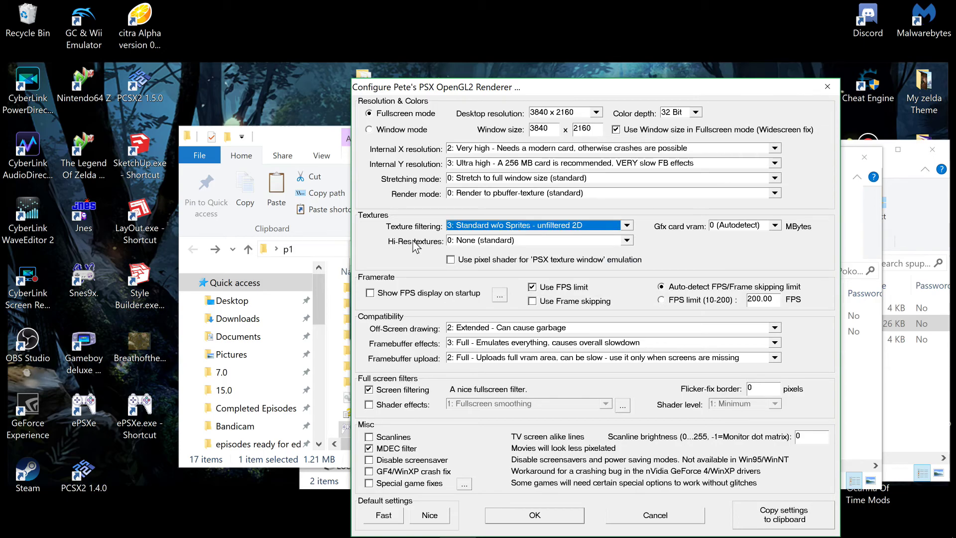
{"action": "left_click", "coordinate": [496, 241]}
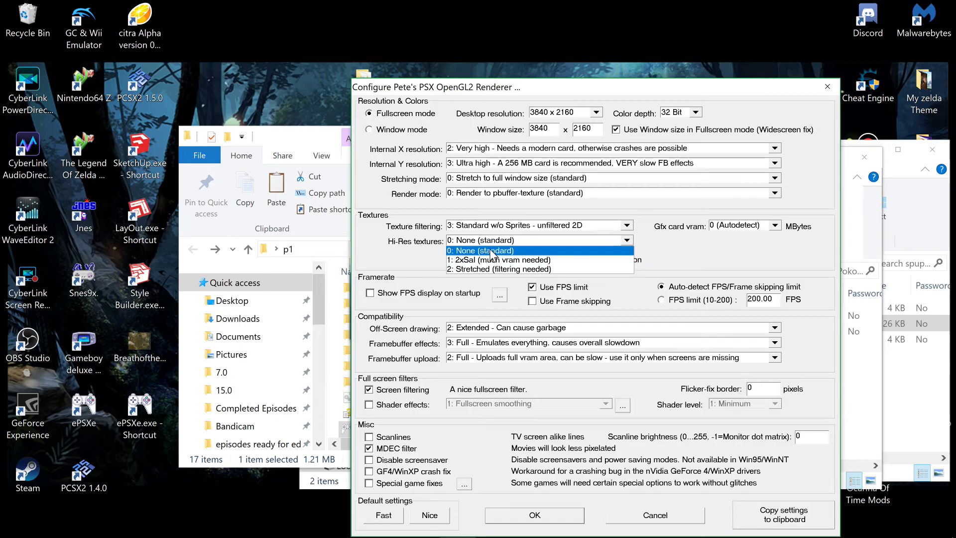
{"action": "left_click", "coordinate": [492, 253]}
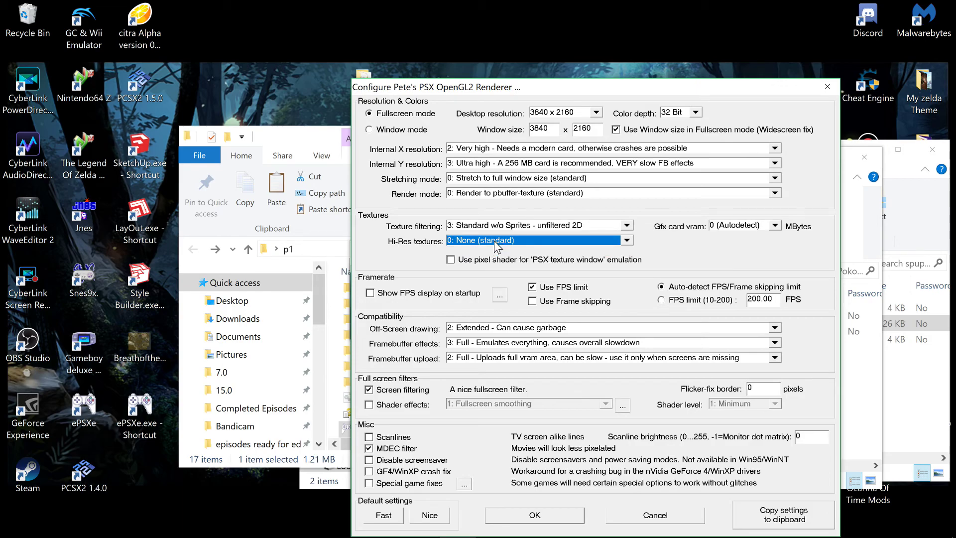
{"action": "left_click", "coordinate": [494, 241]}
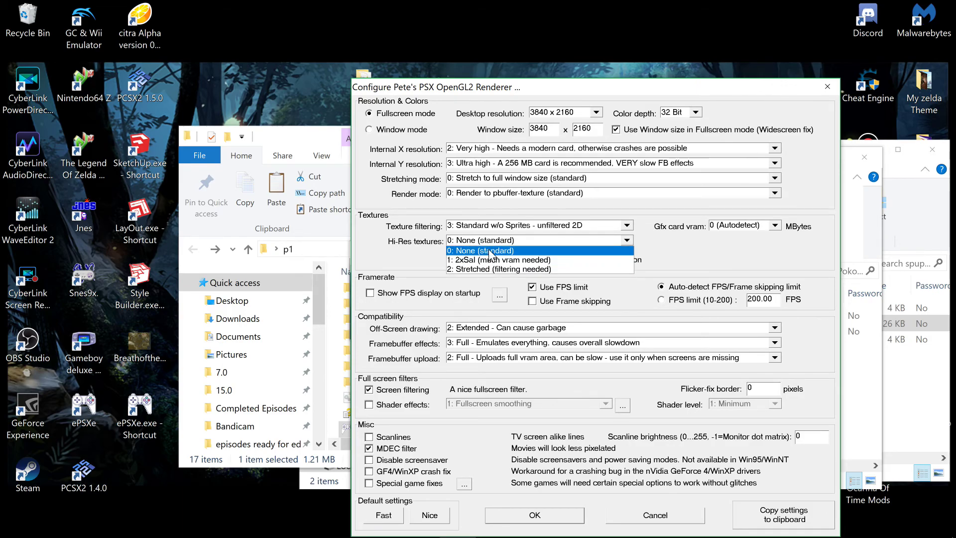
{"action": "left_click", "coordinate": [492, 254]}
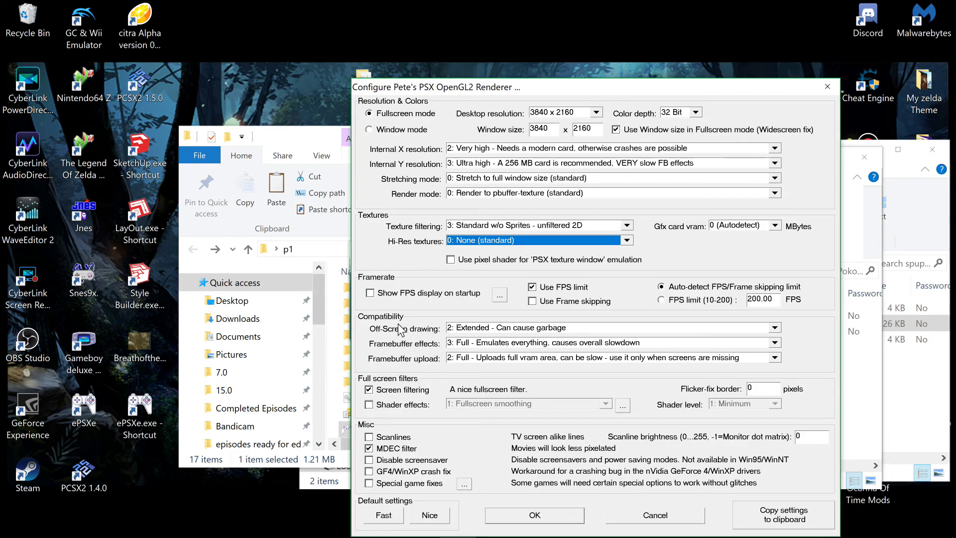
- Set off-screen drawing to 2: Extended and framebuffer effects to 3: Full - Emulates everything
{"action": "left_click", "coordinate": [528, 329]}
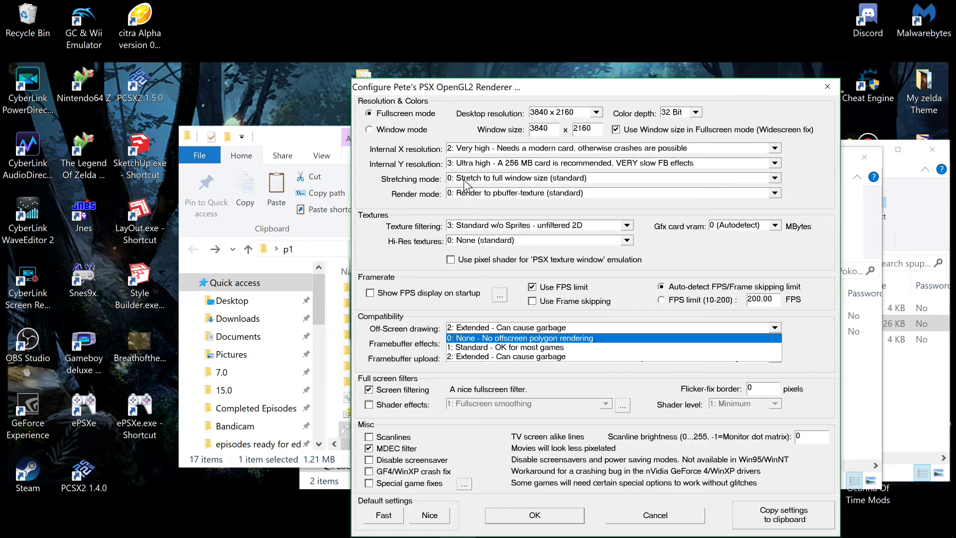
{"action": "left_click", "coordinate": [460, 357]}
{"action": "left_click", "coordinate": [463, 344]}
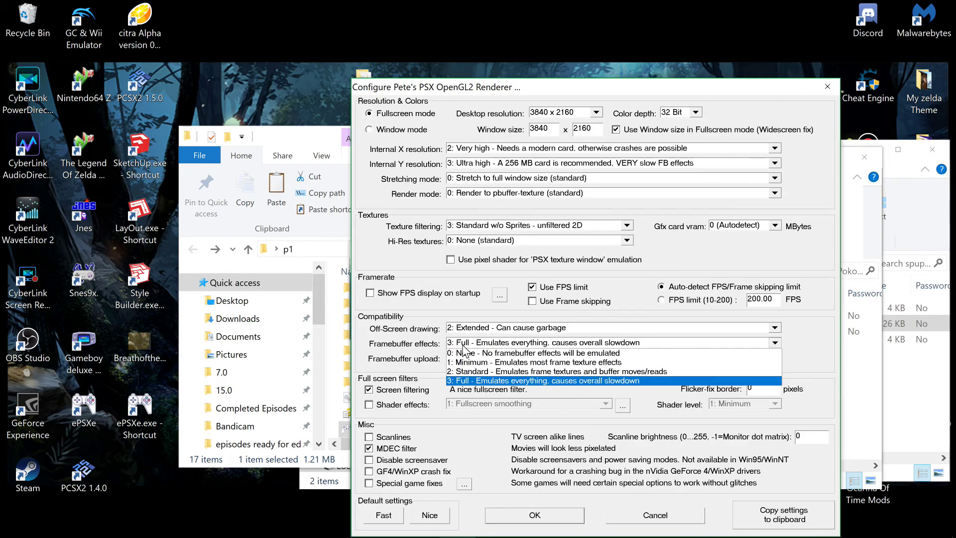
{"action": "left_click", "coordinate": [472, 380]}
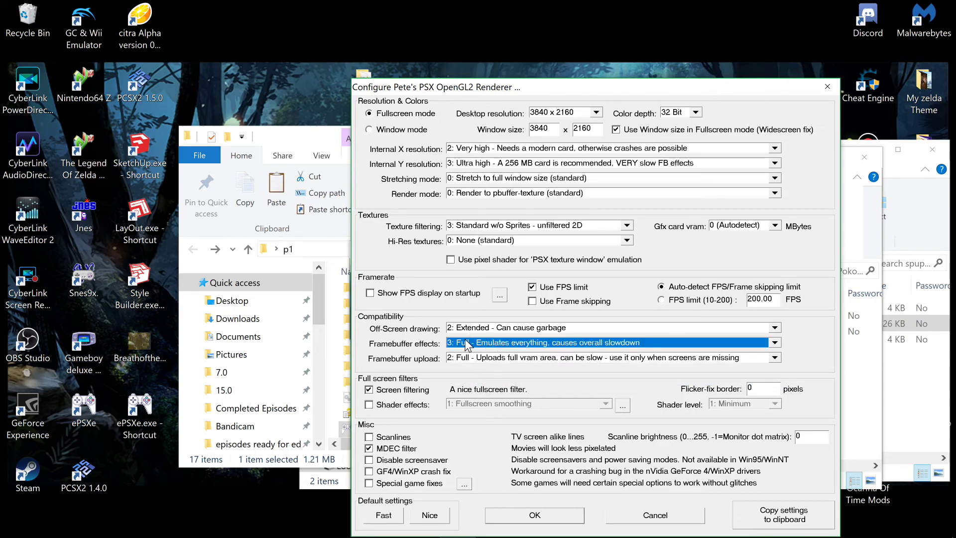
- Keep framebuffer upload at 2: Full - Uploads full vram area and accept the OpenGL2 renderer configuration
{"action": "left_click", "coordinate": [488, 359]}
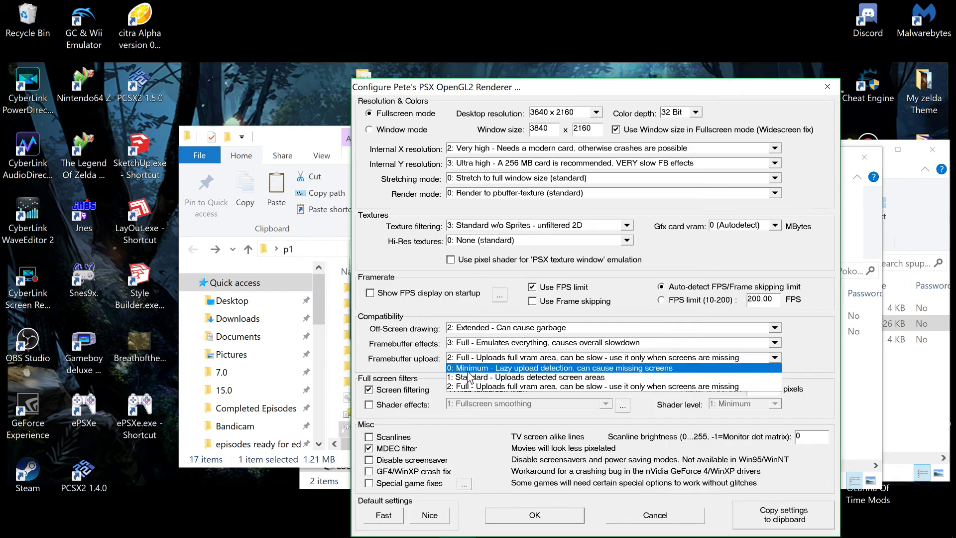
{"action": "left_click", "coordinate": [406, 365]}
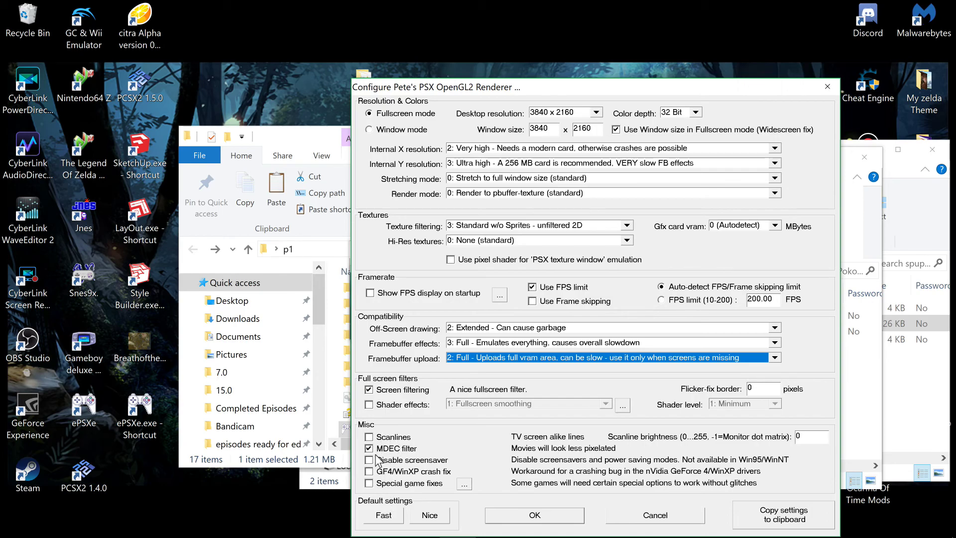
{"action": "left_click", "coordinate": [518, 516]}
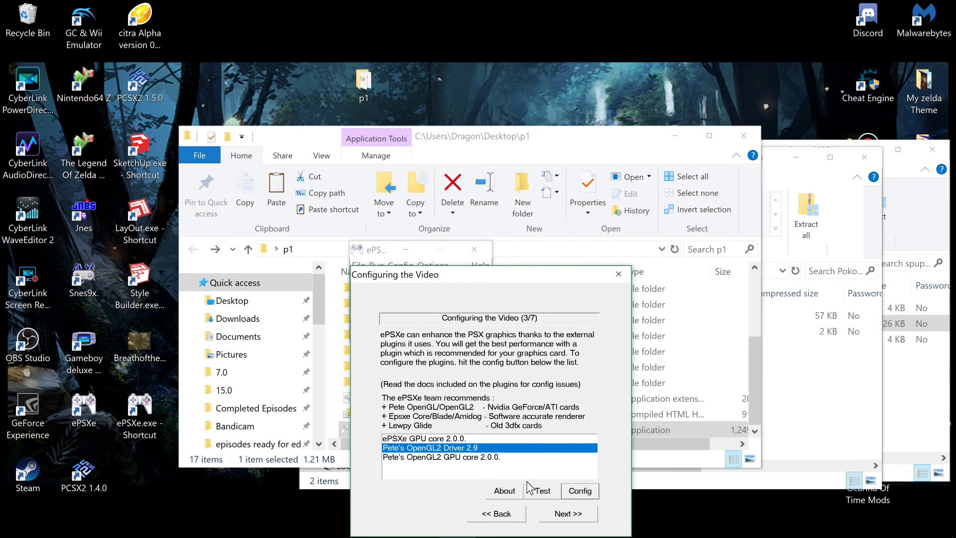
- Continue to the sound configuration page and open the configuration of P.E.Op.S. DSound Audio Driver 1.9
{"action": "left_click", "coordinate": [563, 515]}
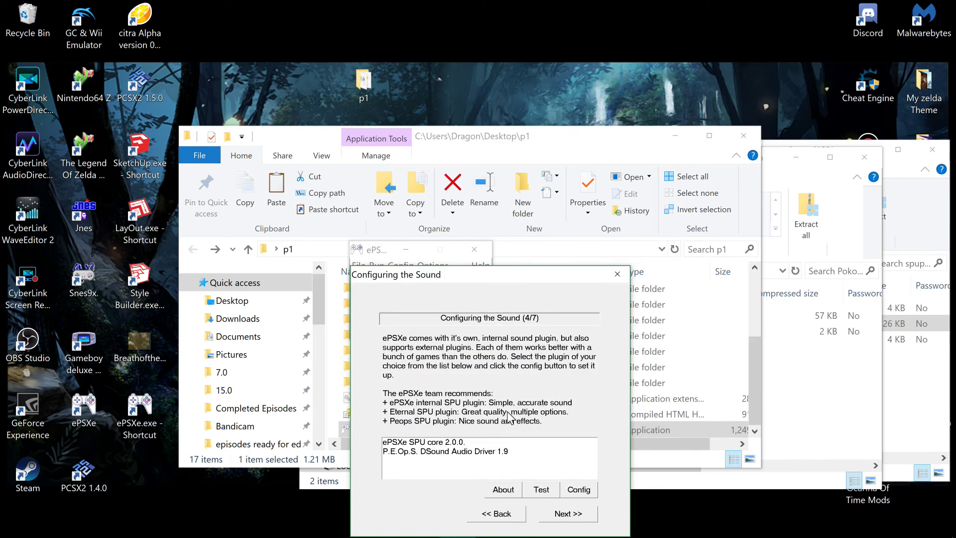
{"action": "left_click", "coordinate": [433, 452]}
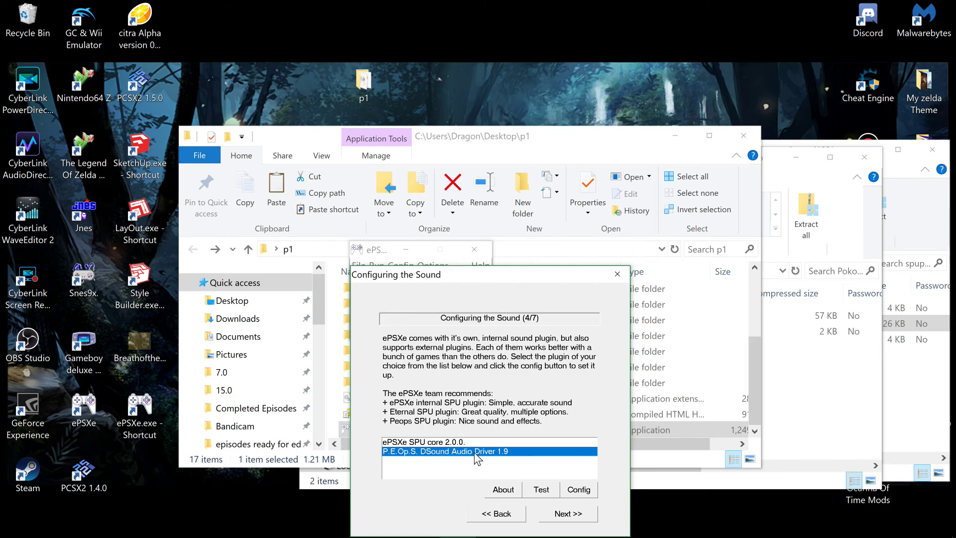
{"action": "left_click", "coordinate": [571, 492]}
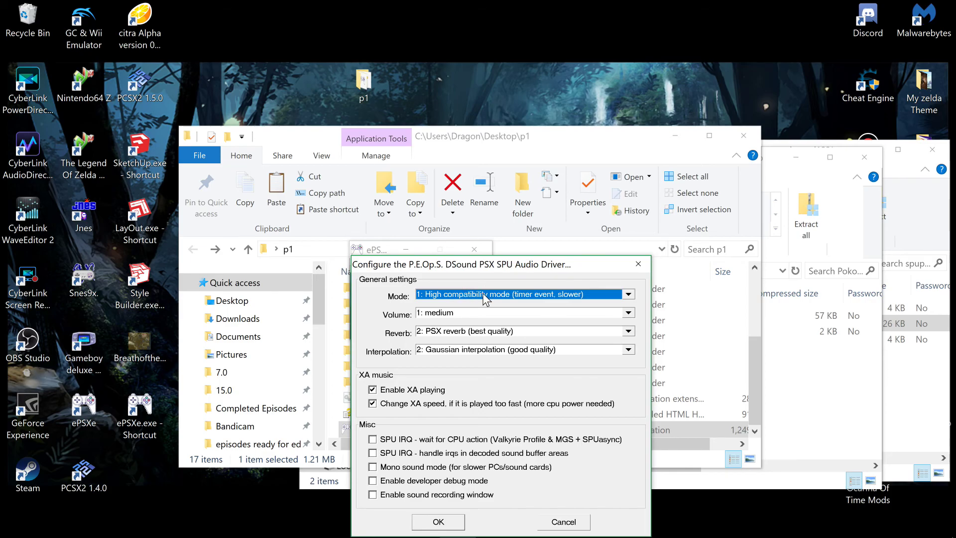
- Set the audio driver's mode to 1: High compatibility mode (timer event, slower) and keep the volume at 1: medium
{"action": "left_click", "coordinate": [575, 298]}
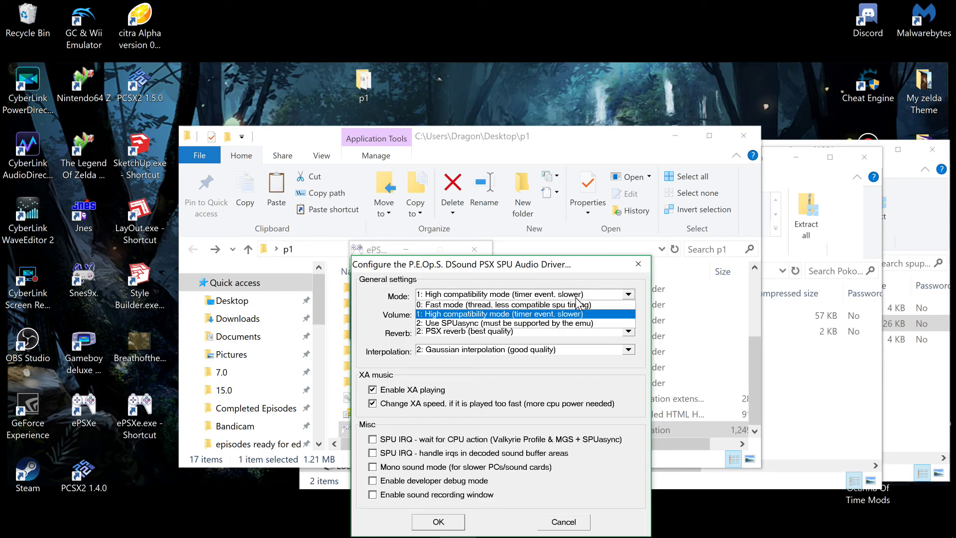
{"action": "left_click", "coordinate": [554, 314]}
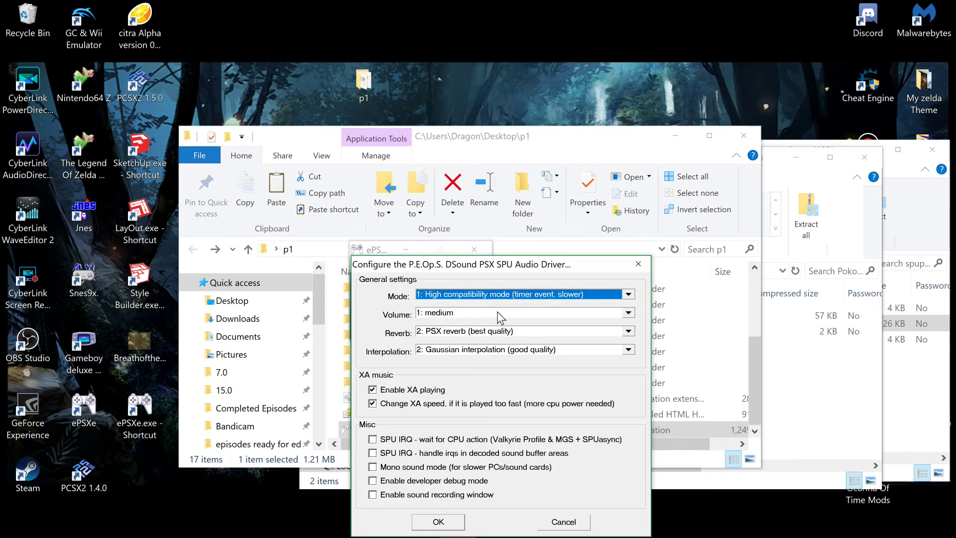
{"action": "left_click", "coordinate": [628, 314]}
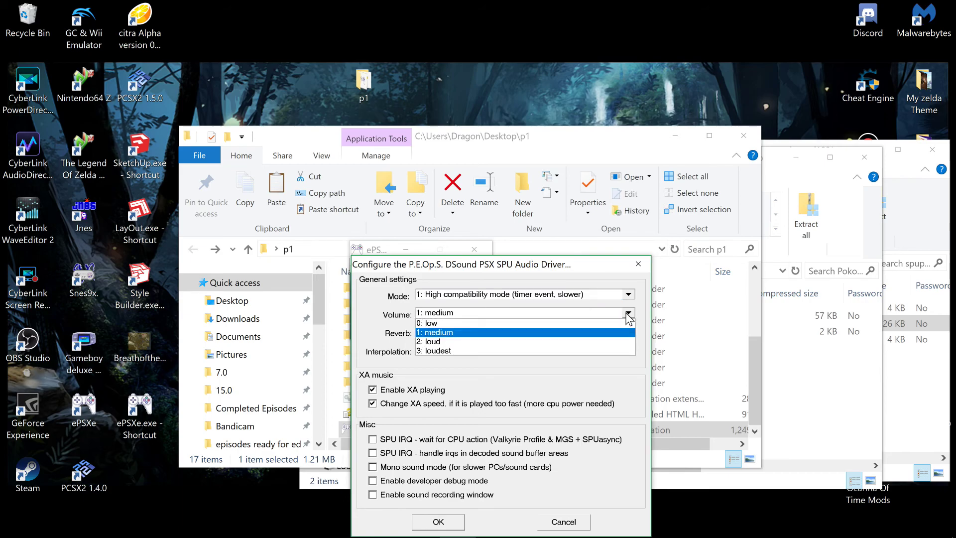
{"action": "left_click", "coordinate": [628, 317]}
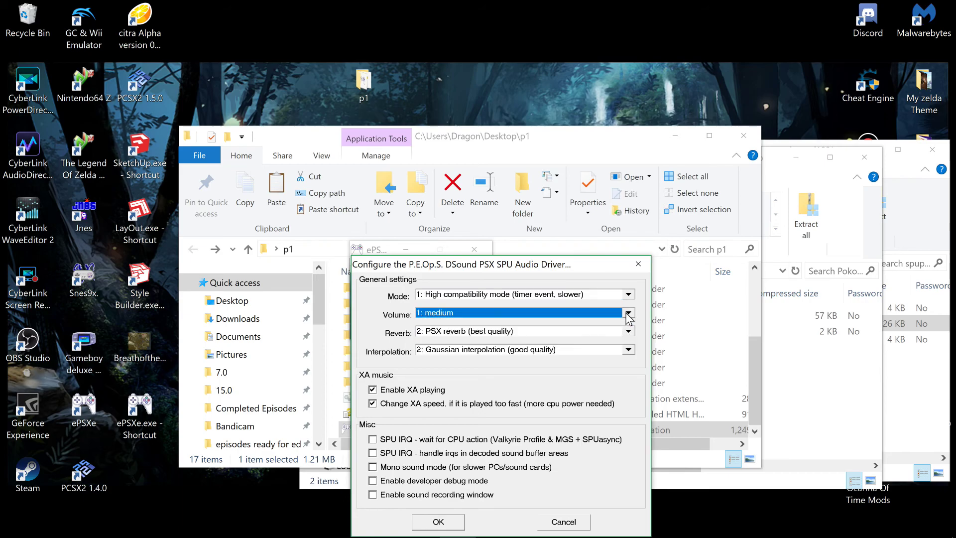
- Keep reverb at 2: PSX reverb (best quality) and interpolation at 2: Gaussian interpolation (good quality), and accept the audio driver configuration
{"action": "left_click", "coordinate": [543, 330]}
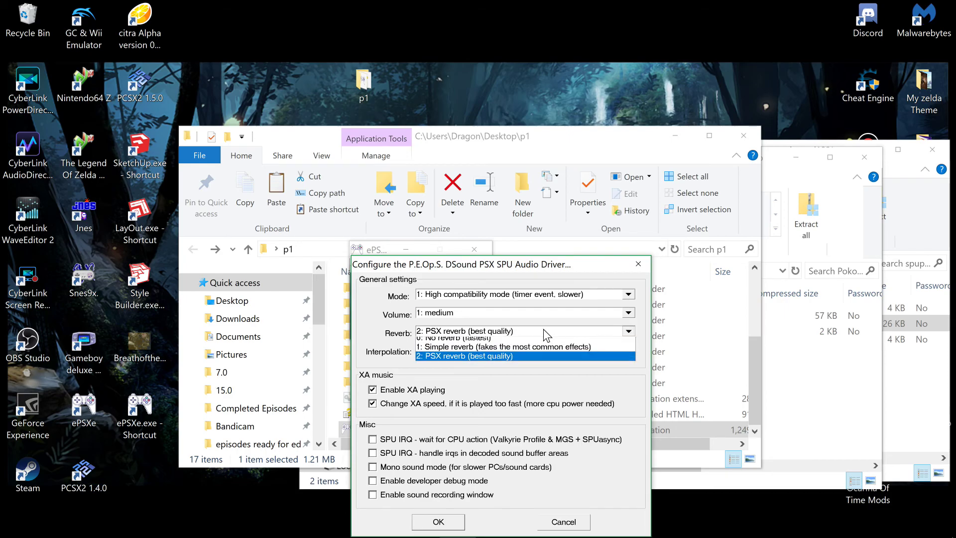
{"action": "left_click", "coordinate": [523, 357]}
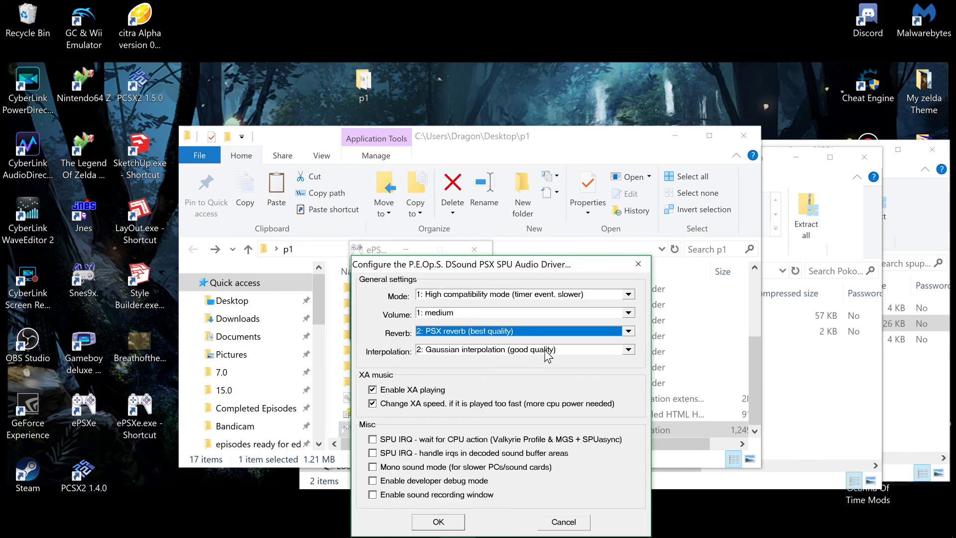
{"action": "left_click", "coordinate": [566, 351]}
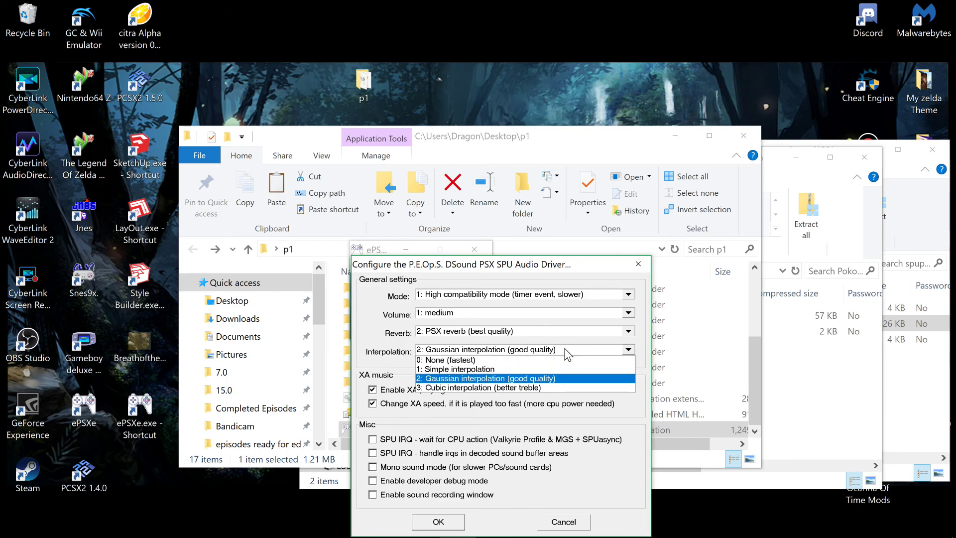
{"action": "left_click", "coordinate": [560, 378]}
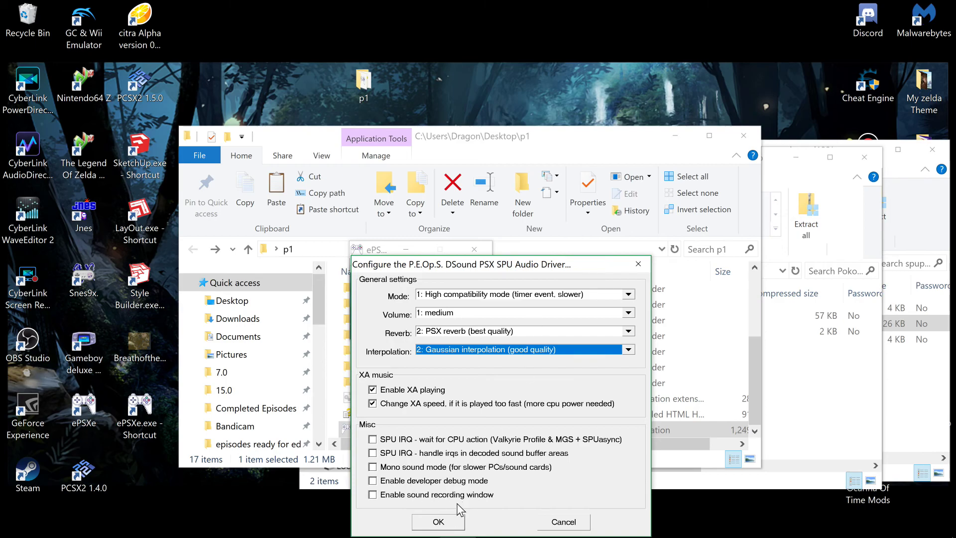
{"action": "left_click", "coordinate": [453, 523]}
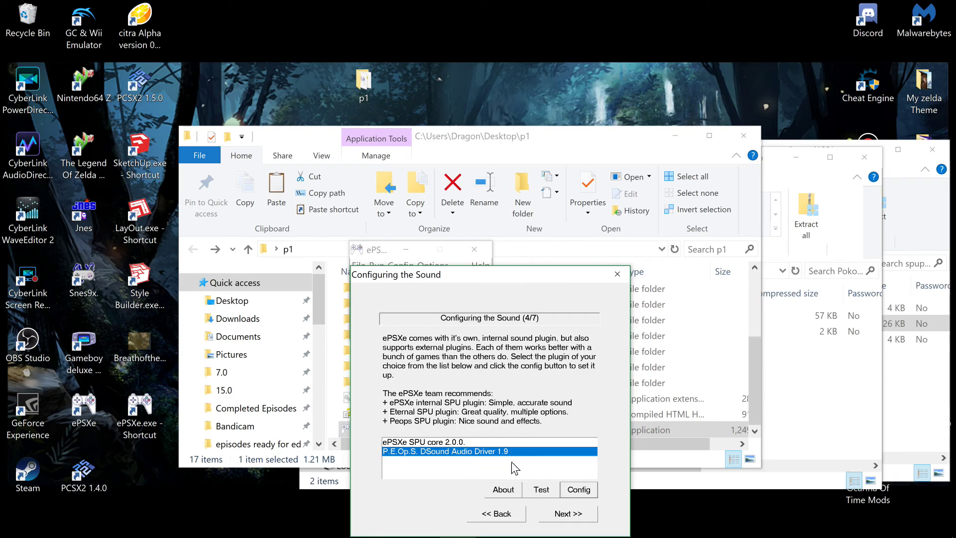
- Complete the wizard through the CD-ROM and pad pages, keeping ePSXe CDR WNT/W2K core 2.0.0 and both controllers' existing mappings
{"action": "left_click", "coordinate": [563, 516]}
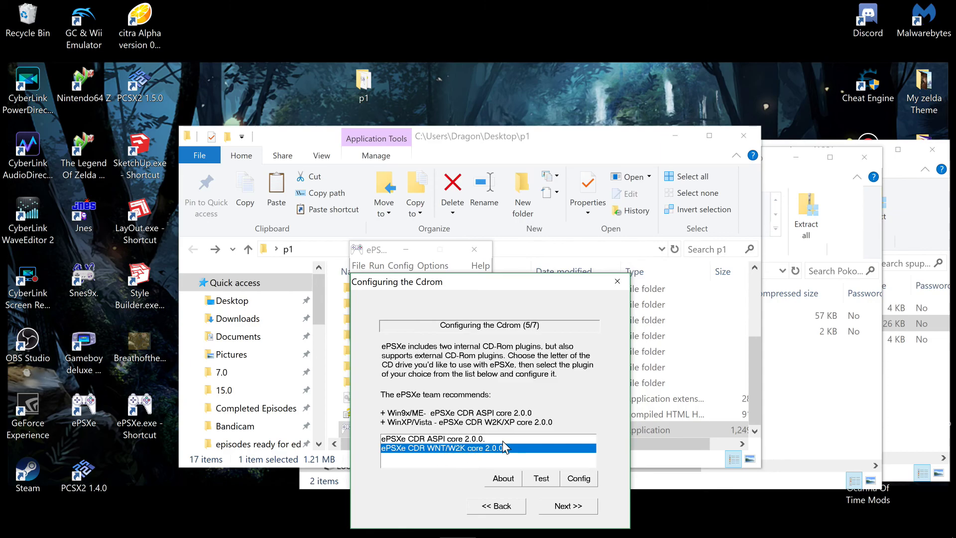
{"action": "left_click", "coordinate": [566, 508]}
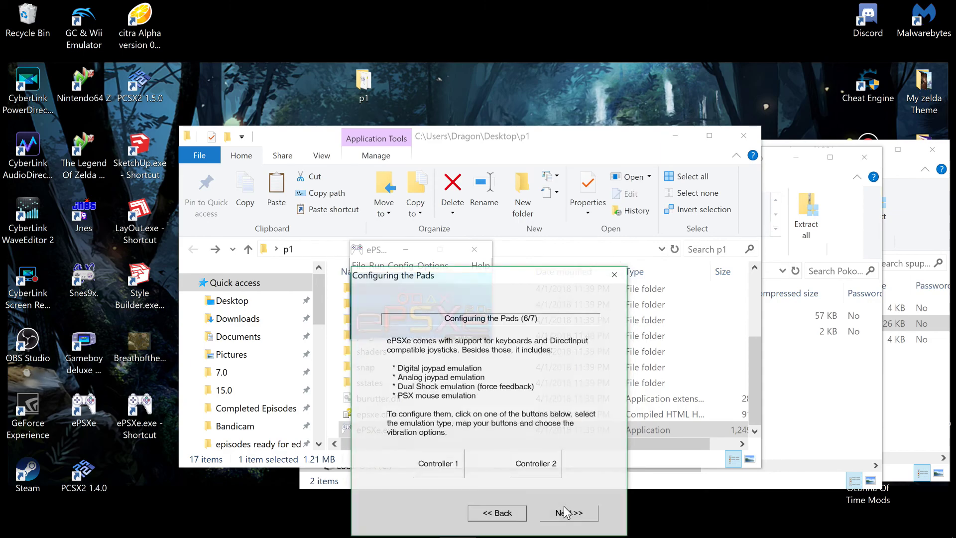
{"action": "left_click", "coordinate": [451, 468]}
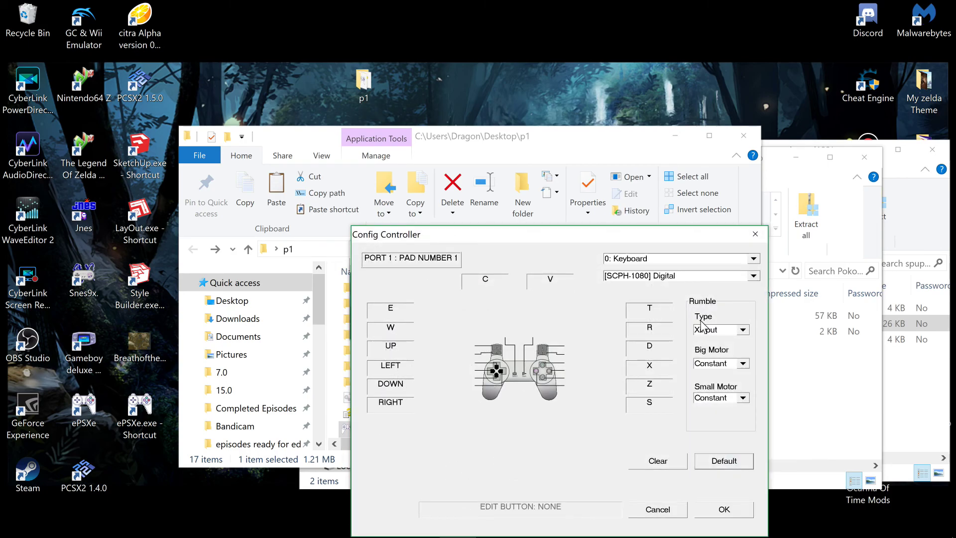
{"action": "left_click", "coordinate": [755, 235]}
{"action": "left_click", "coordinate": [542, 464]}
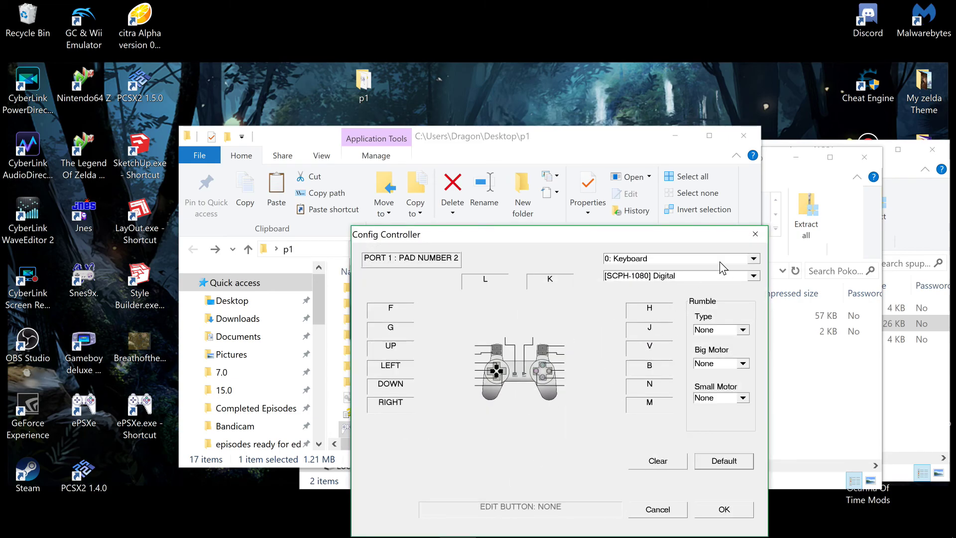
{"action": "left_click", "coordinate": [756, 234]}
{"action": "left_click", "coordinate": [565, 513]}
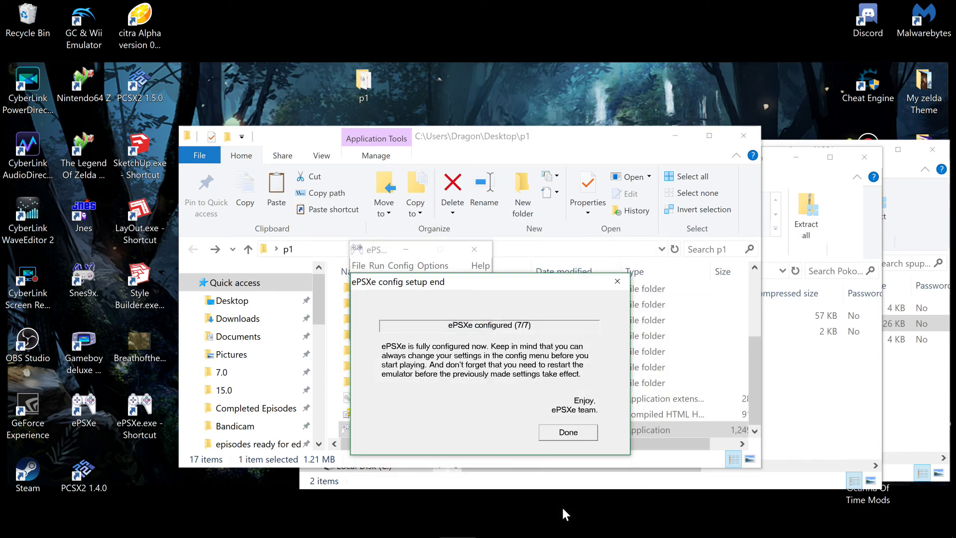
{"action": "left_click", "coordinate": [575, 434]}
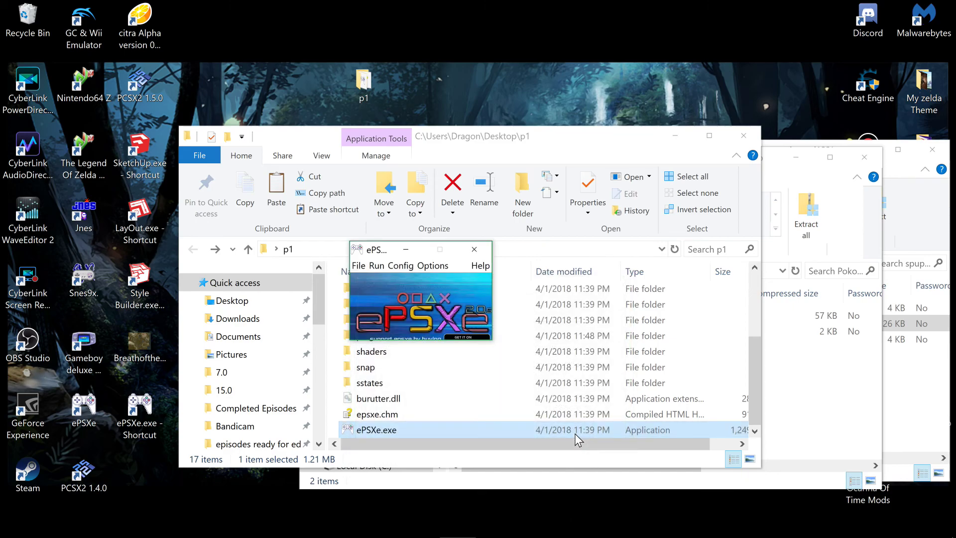
- Select Pokopom XInput Pad Plugin 2.1 for input port 1 and set controller 1's stick linearity to 4.00
{"action": "left_click", "coordinate": [414, 268]}
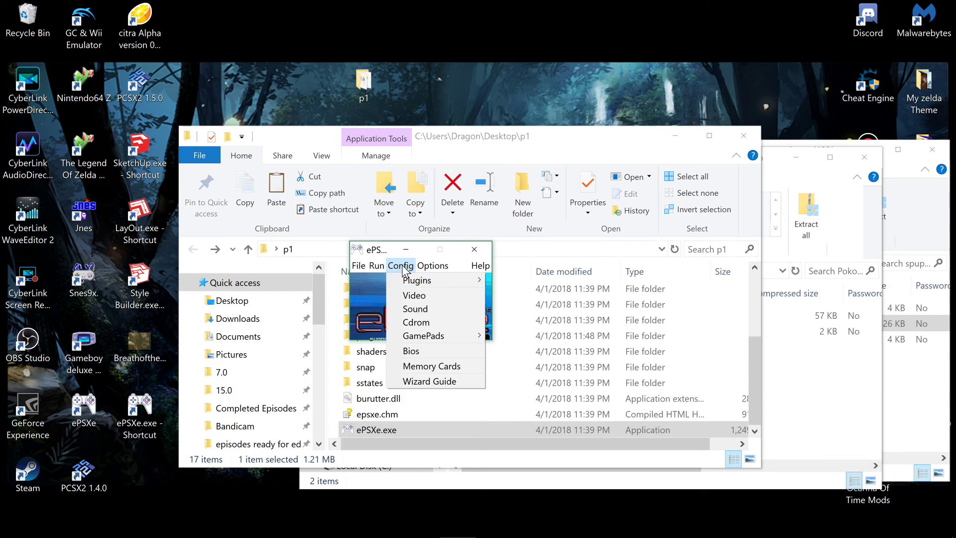
{"action": "mouse_move", "coordinate": [418, 280]}
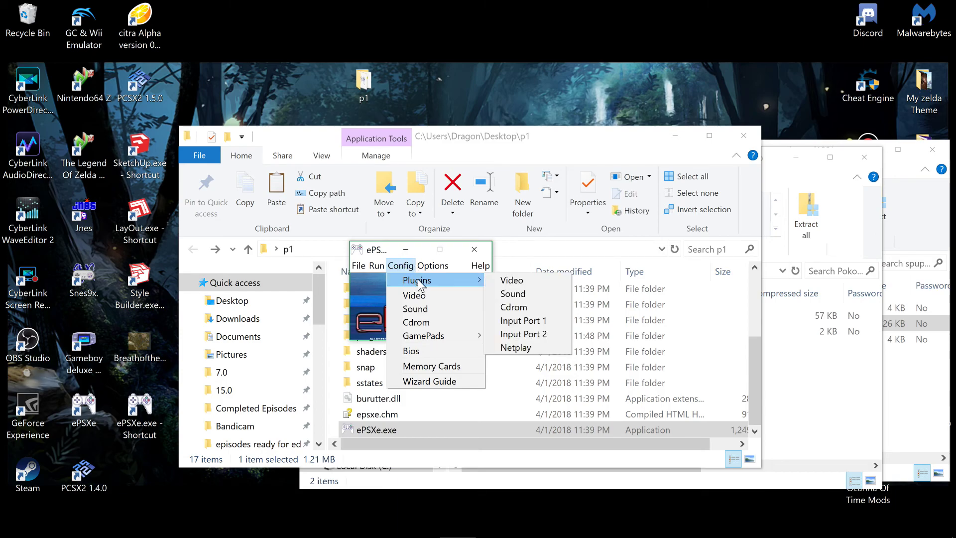
{"action": "left_click", "coordinate": [517, 321]}
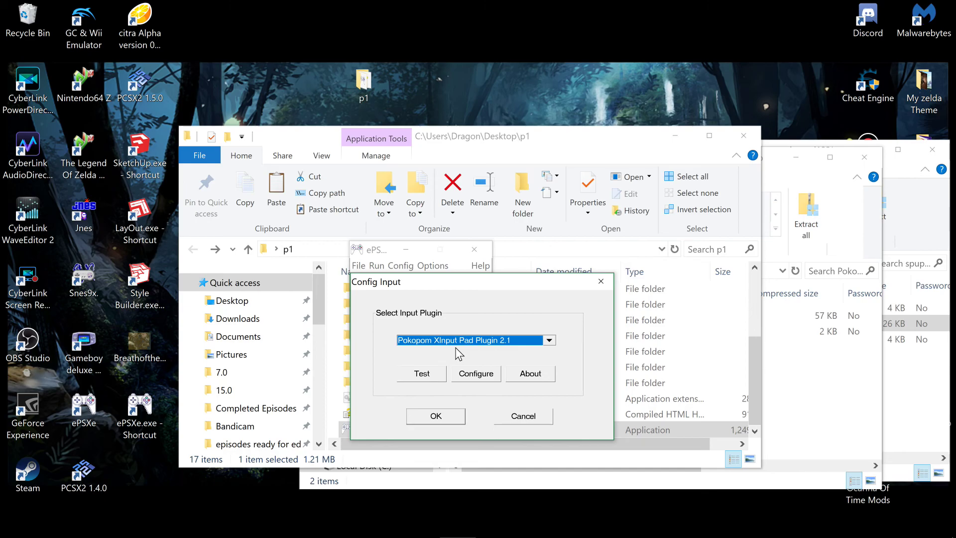
{"action": "left_click", "coordinate": [482, 360]}
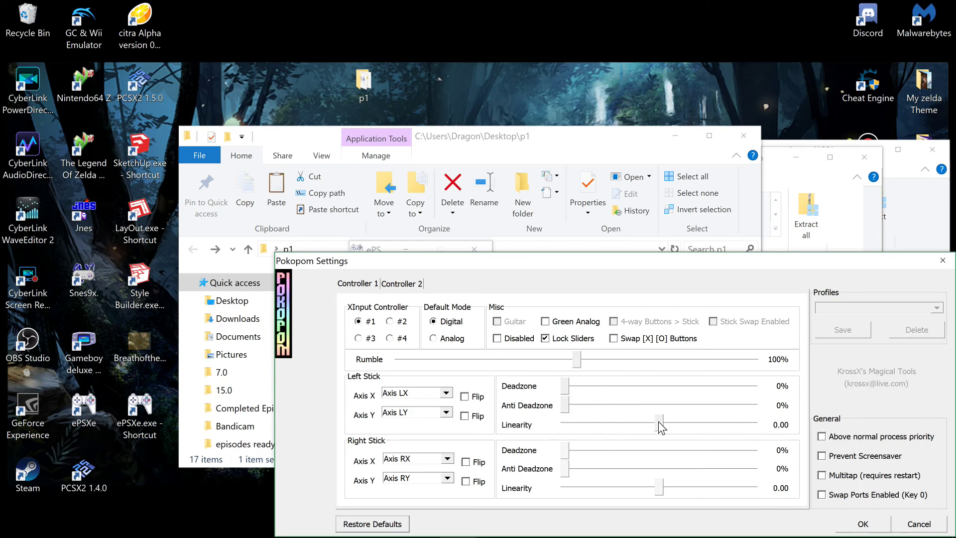
{"action": "left_click_drag", "start_coordinate": [658, 422], "coordinate": [758, 425]}
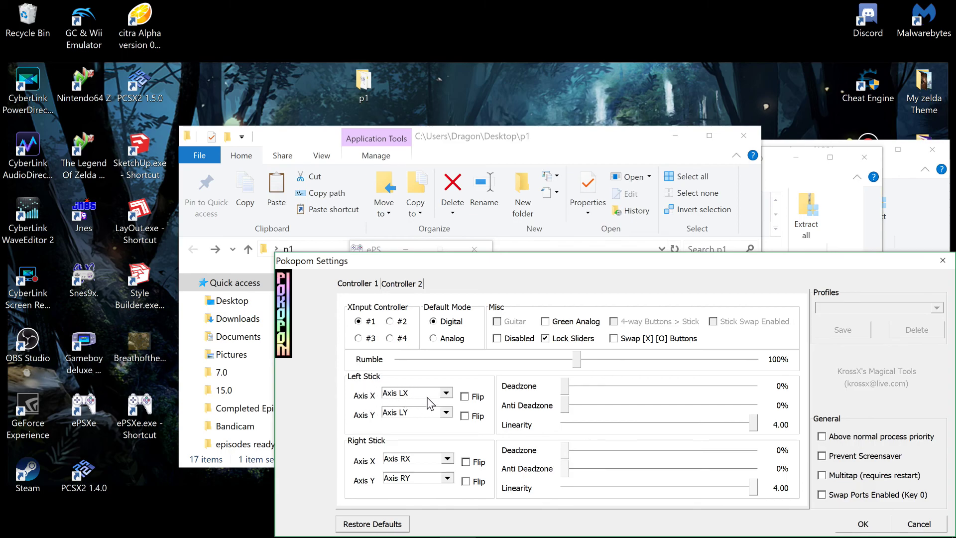
- Keep Axis LX as controller 1's left stick X axis, check the controller 2 settings, and accept the Pokopom settings
{"action": "left_click", "coordinate": [447, 394]}
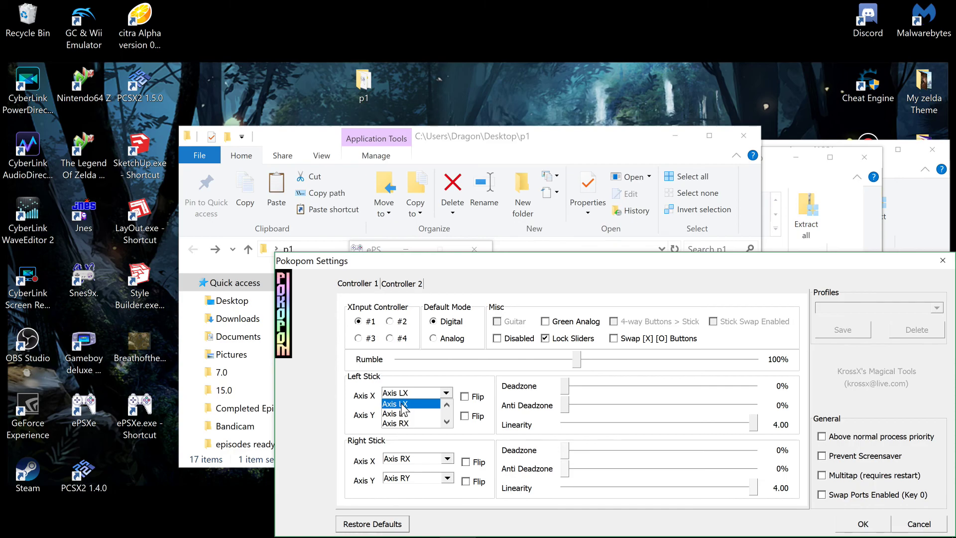
{"action": "left_click", "coordinate": [431, 405]}
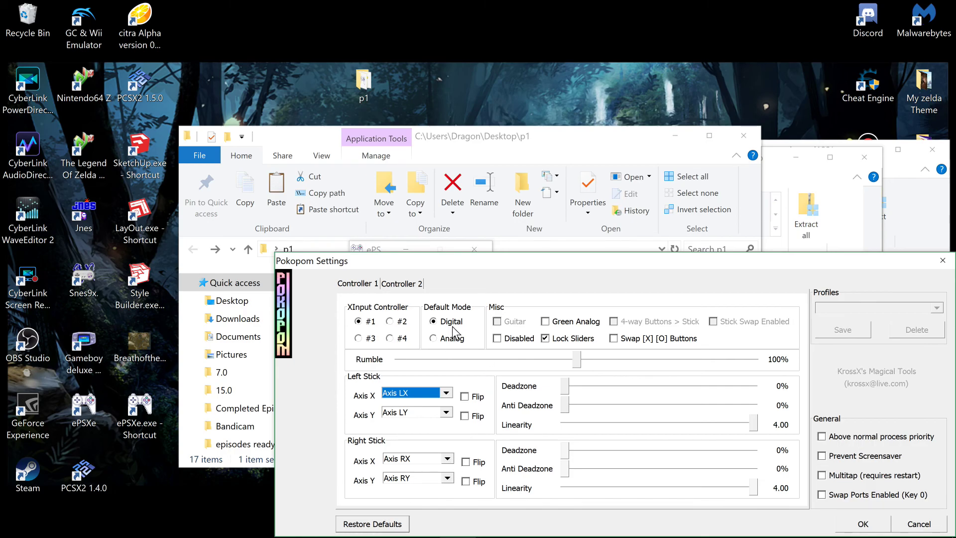
{"action": "left_click", "coordinate": [371, 286]}
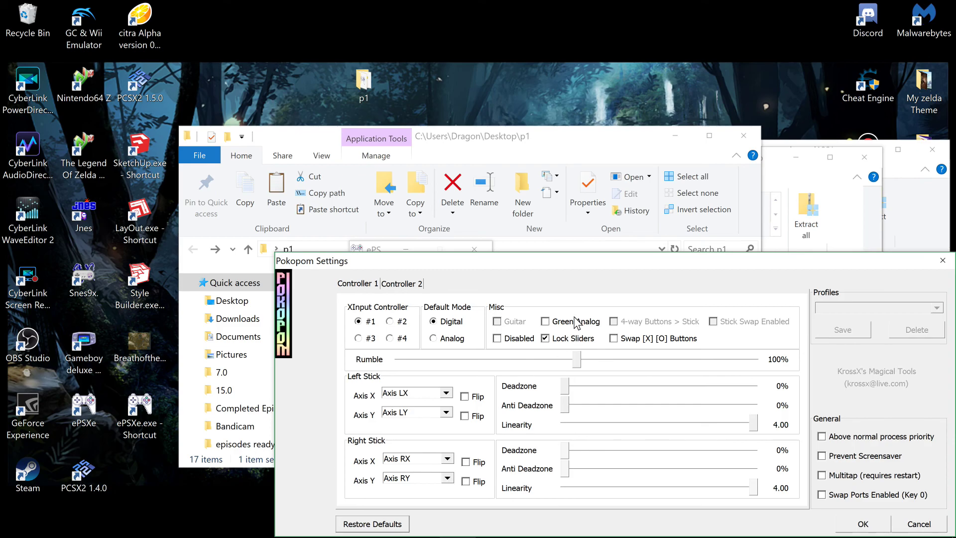
{"action": "left_click", "coordinate": [400, 285]}
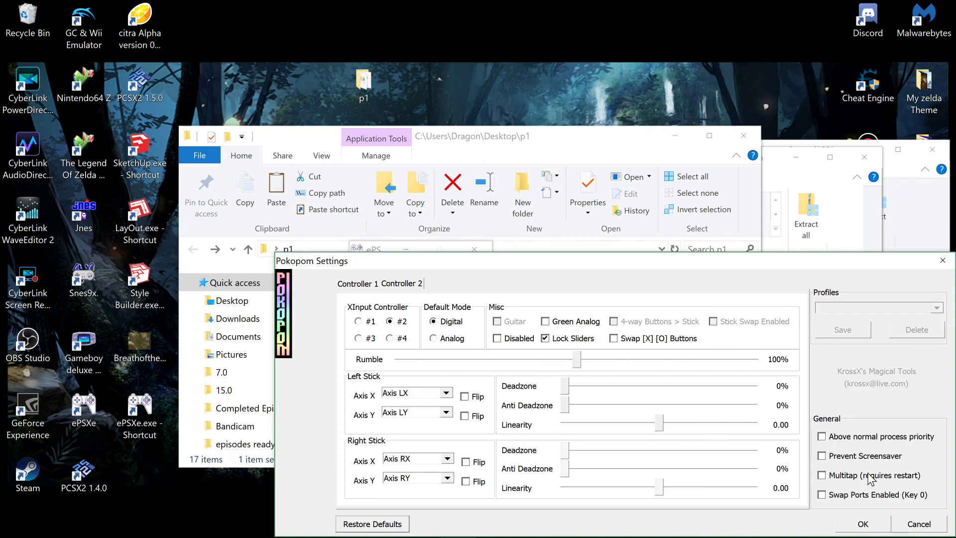
{"action": "left_click", "coordinate": [862, 524]}
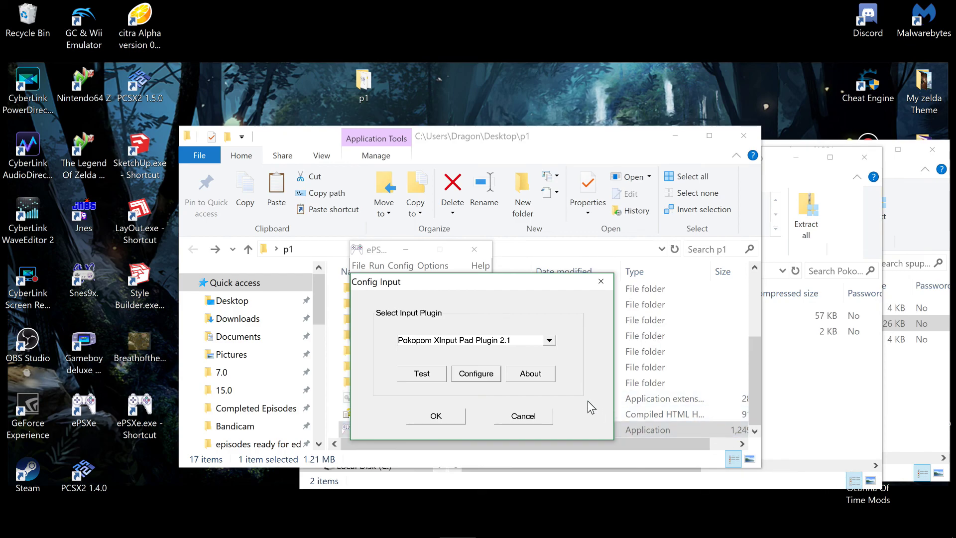
- Keep Pokopom XInput Pad Plugin 2.1 as the input plugin and accept the input configuration
{"action": "left_click", "coordinate": [495, 343]}
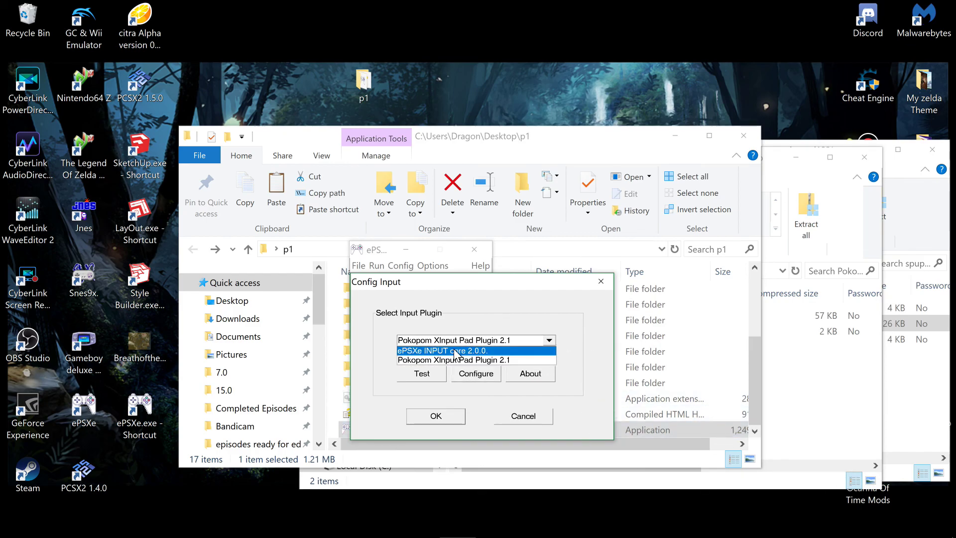
{"action": "left_click", "coordinate": [483, 361]}
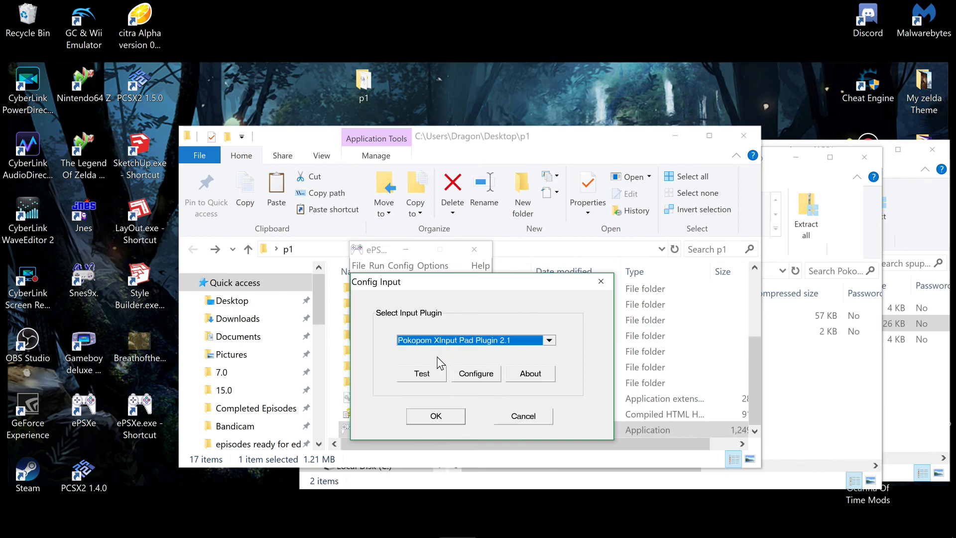
{"action": "left_click", "coordinate": [478, 348]}
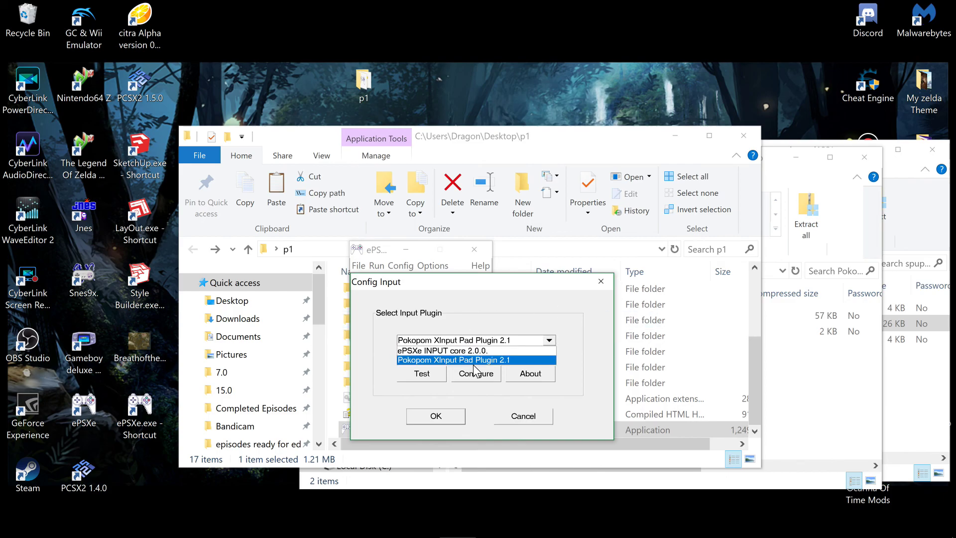
{"action": "left_click", "coordinate": [474, 362]}
{"action": "left_click", "coordinate": [448, 415]}
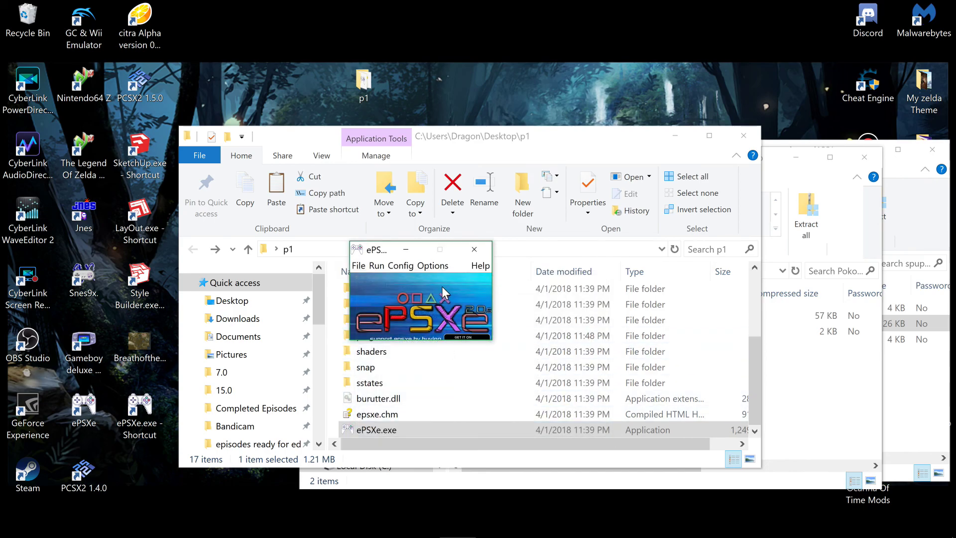
- Examine the emulator's CPU mode choices and the widescreen and subpixel precision GTE hacks
{"action": "left_click", "coordinate": [435, 267]}
{"action": "key", "text": "Right"}
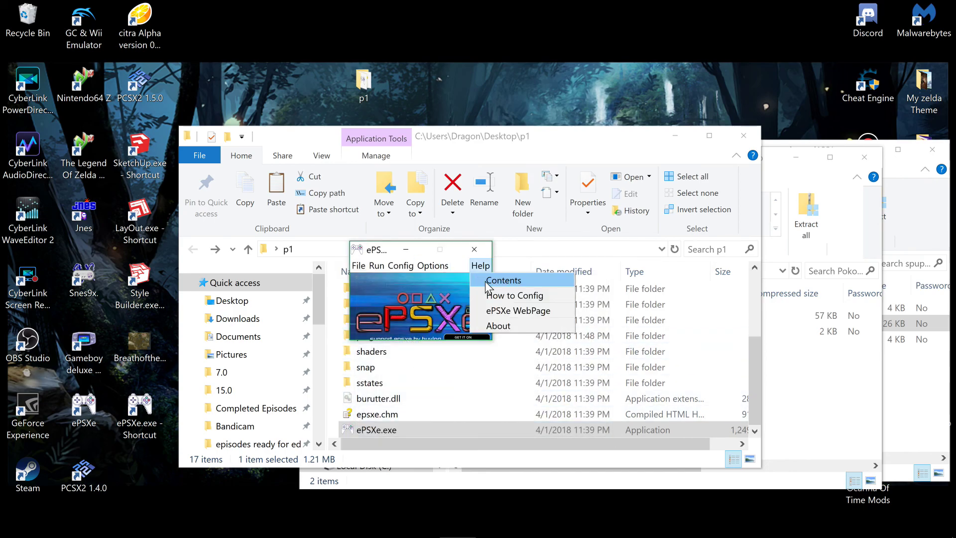
{"action": "key", "text": "Left"}
{"action": "mouse_move", "coordinate": [483, 283]}
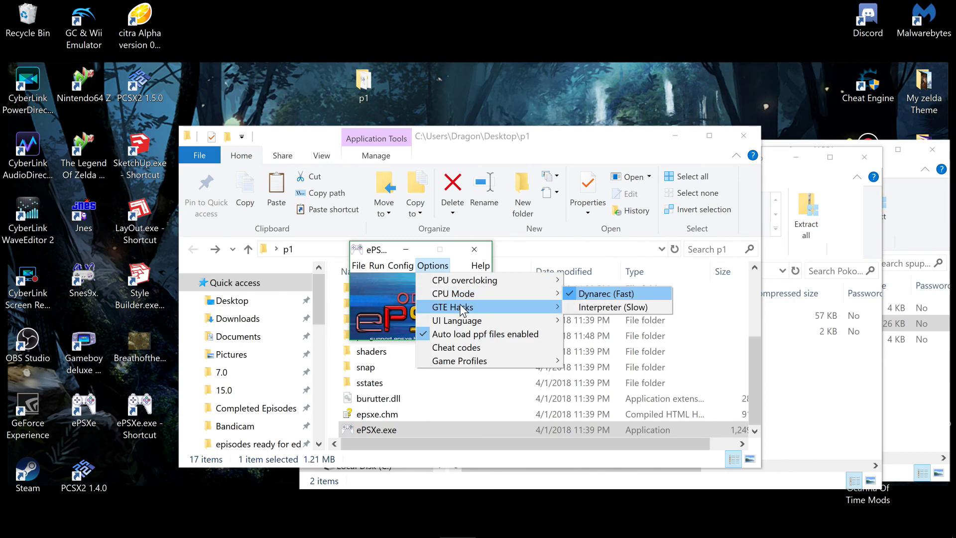
{"action": "mouse_move", "coordinate": [462, 310]}
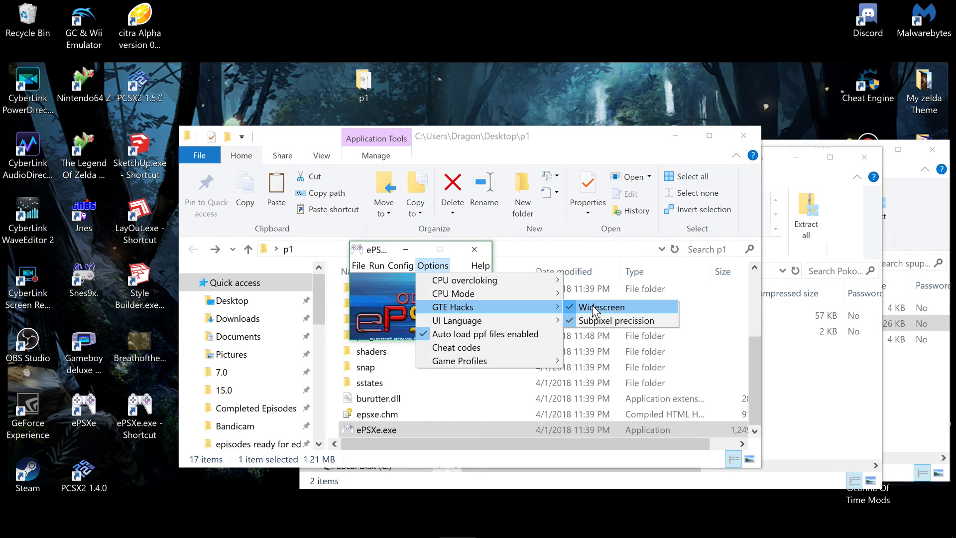
{"action": "mouse_move", "coordinate": [371, 269]}
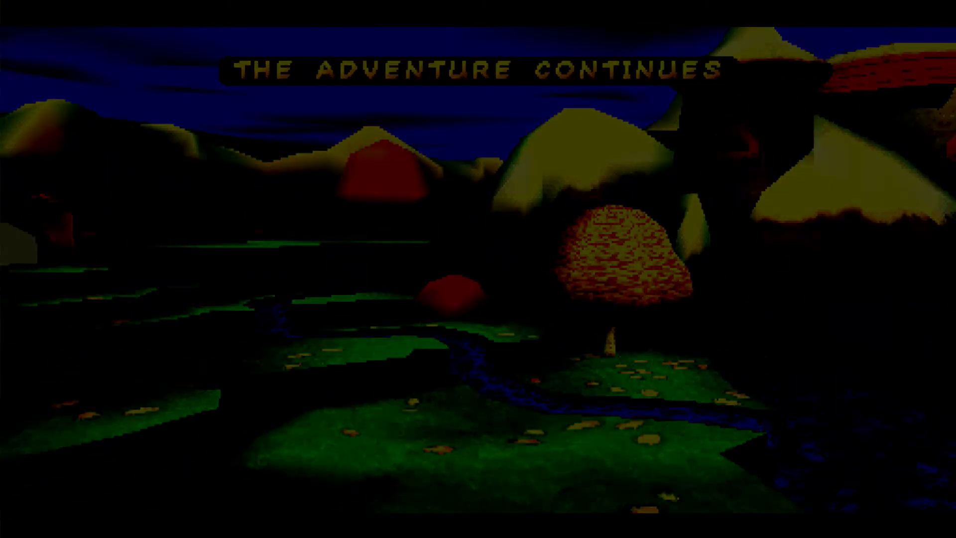
{"action": "key", "text": "Left"}
{"action": "key", "text": "Up"}
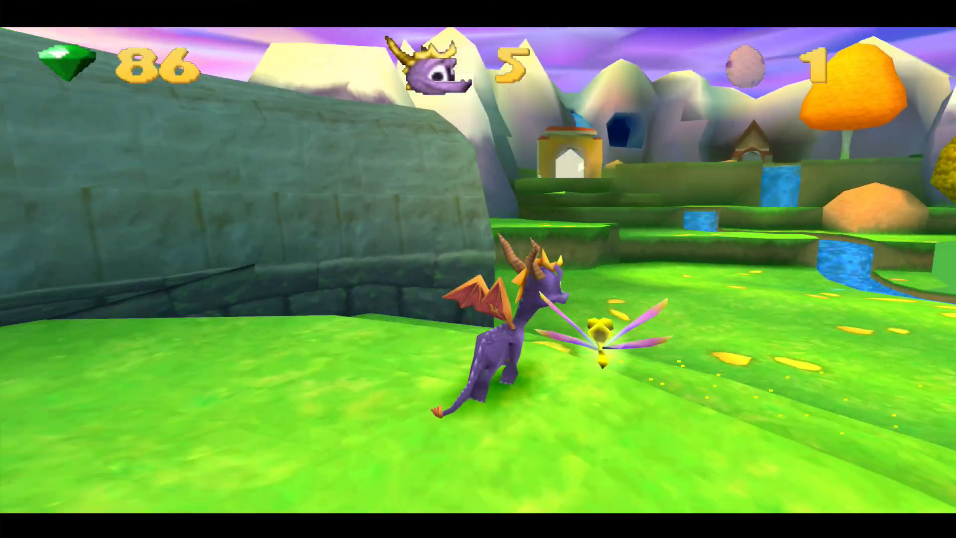
{"action": "key", "text": "Right"}
{"action": "key", "text": "Left"}
{"action": "key", "text": "Up"}
{"action": "key", "text": "space"}
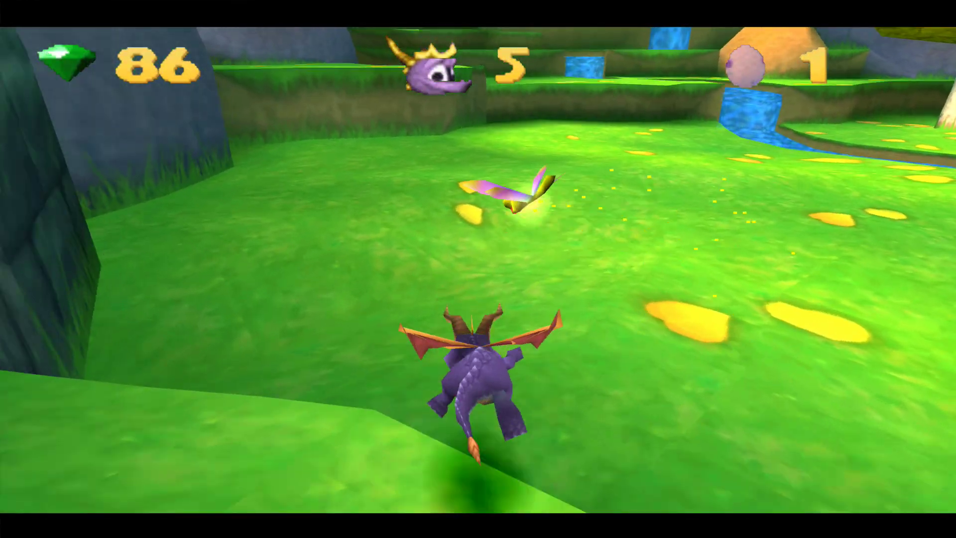
{"action": "key", "text": "Right"}
{"action": "key", "text": "Down"}
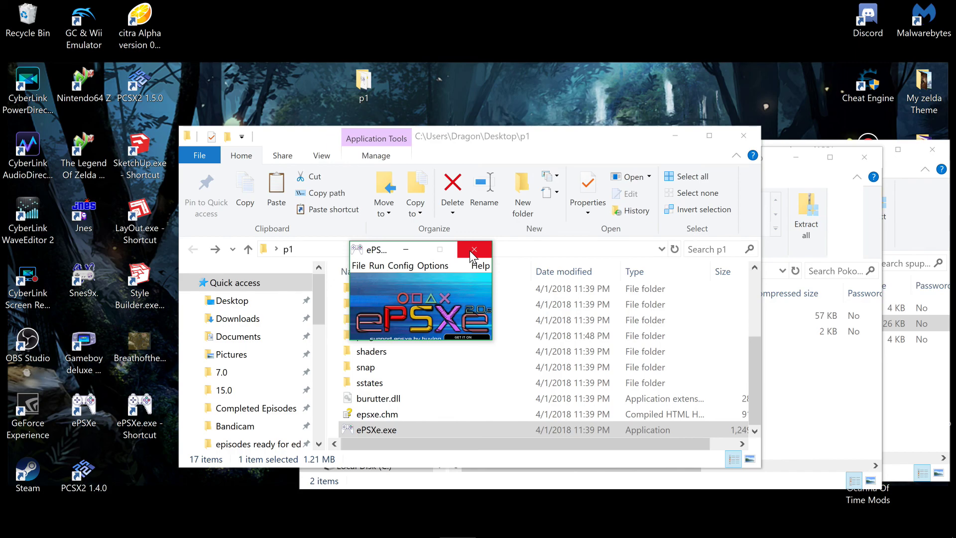
- Move the emulator window clear of the file names and look through the subfolders of p1
{"action": "left_click_drag", "start_coordinate": [388, 250], "coordinate": [535, 282]}
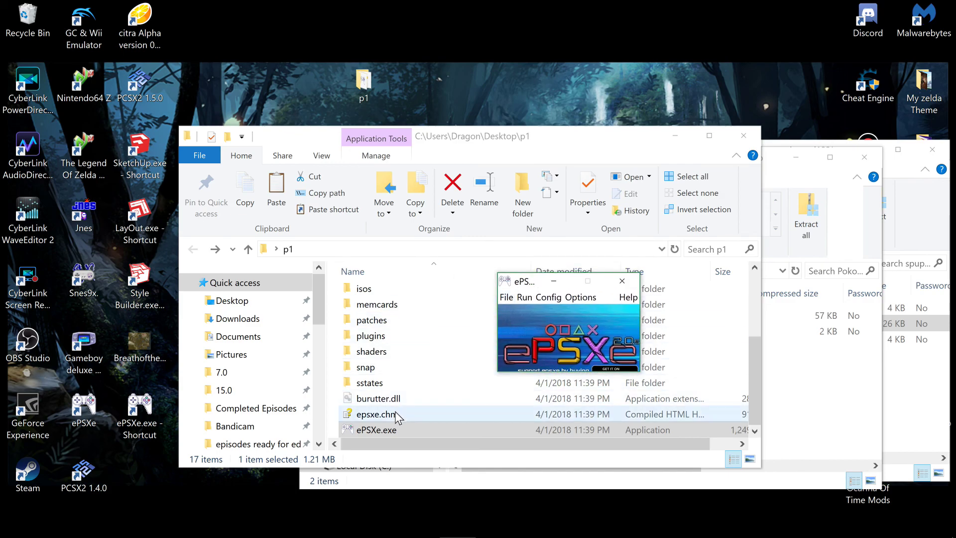
{"action": "scroll", "coordinate": [390, 384], "scroll_direction": "up", "scroll_amount": 2}
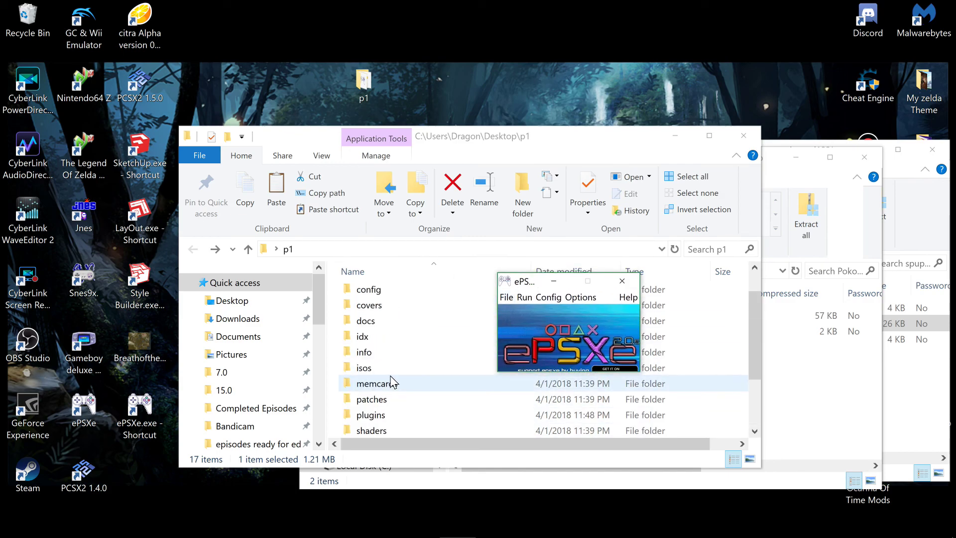